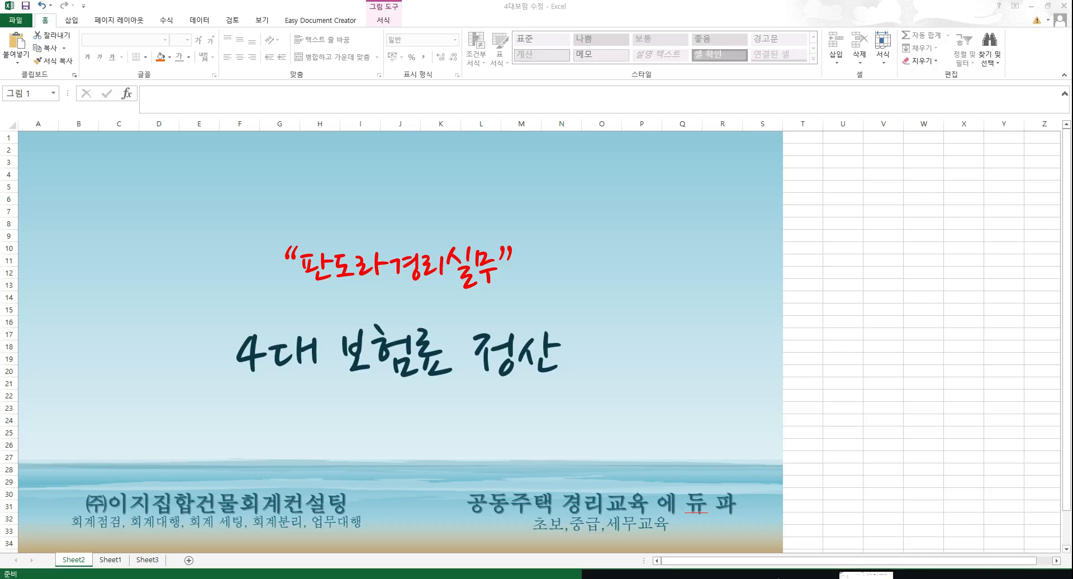
Open Sheet1 and look through the employee, employer and 4대보험 기준 tables
left_click(109, 564)
left_click(110, 565)
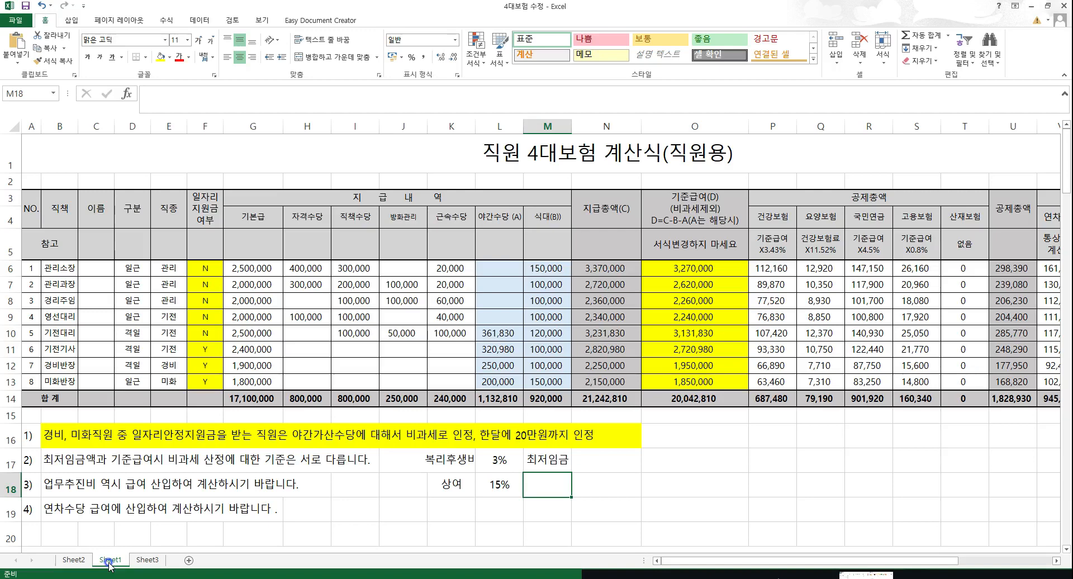
left_click(533, 160)
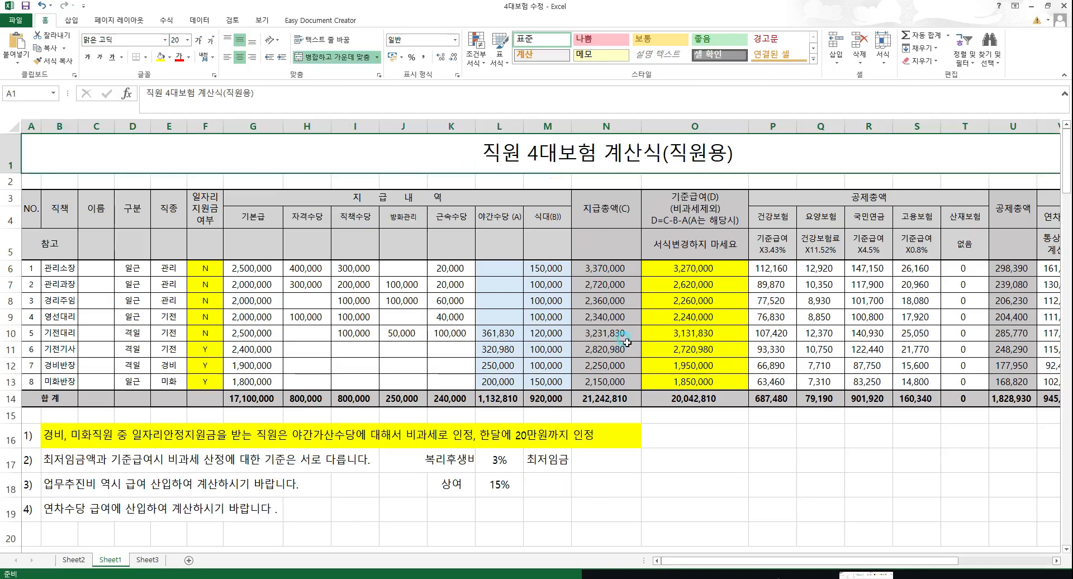
scroll(634, 430, "down", 5)
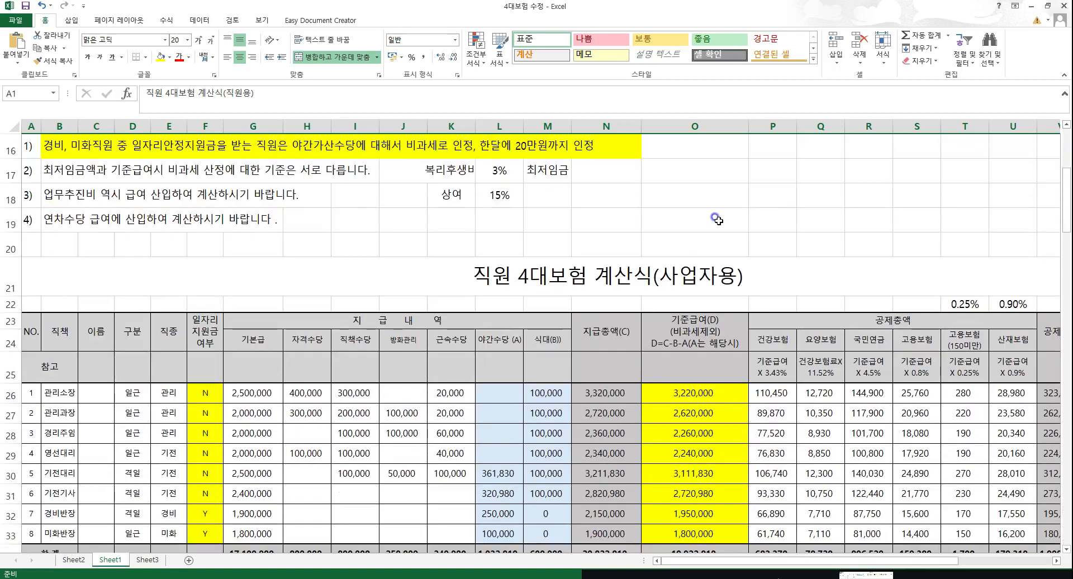
left_click(712, 219)
left_click(702, 258)
scroll(696, 261, "down", 3)
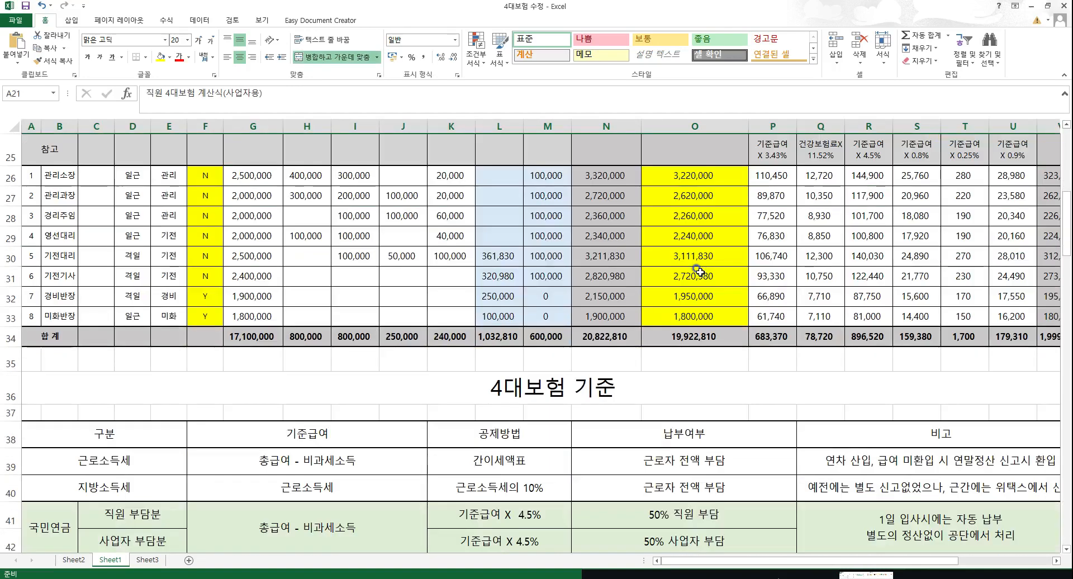
left_click(565, 385)
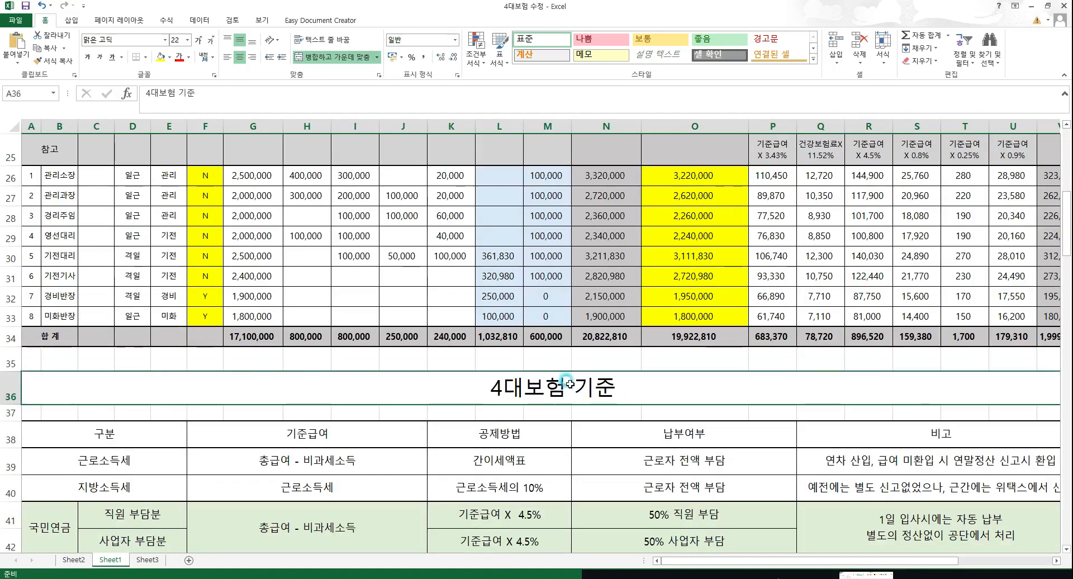
scroll(729, 373, "up", 8)
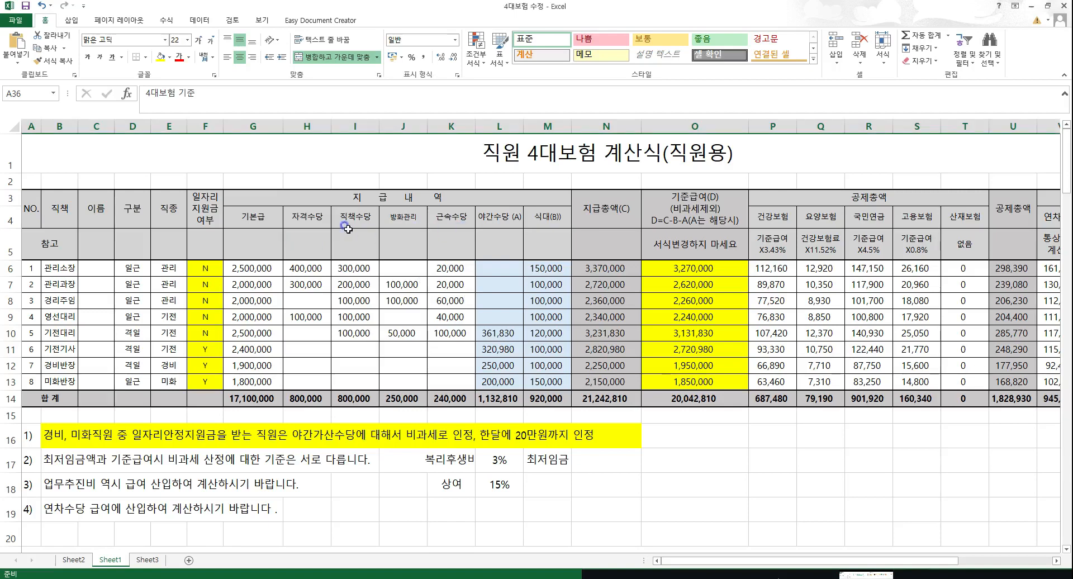
Examine the pay items from 기본급 to 근속수당 and the 지급총액(C) column in the employee table
left_click_drag(229, 215, 469, 380)
left_click(551, 444)
left_click_drag(611, 208, 612, 404)
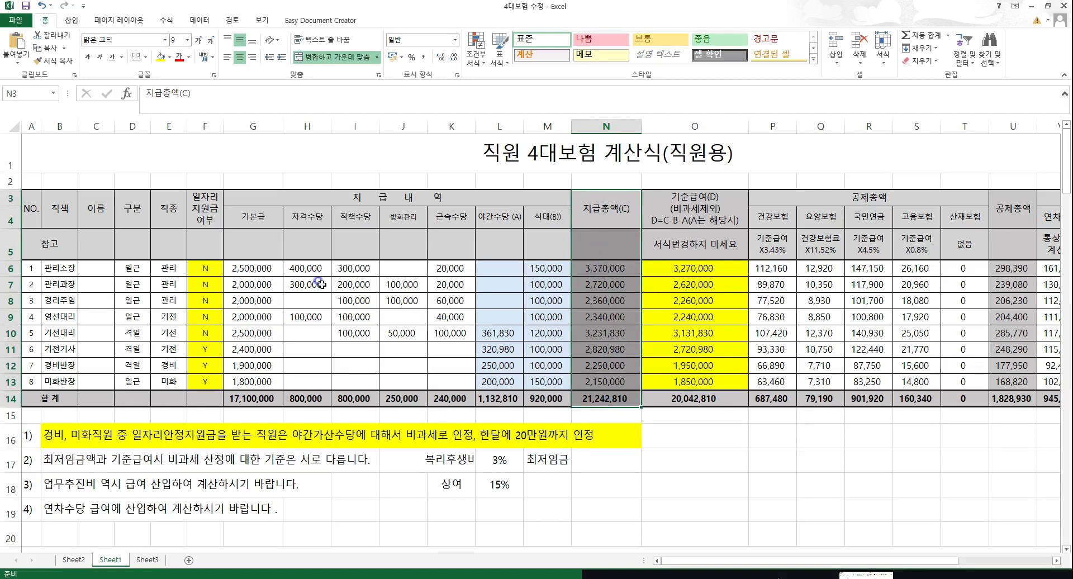
left_click_drag(246, 217, 479, 377)
left_click(607, 262)
left_click(671, 435)
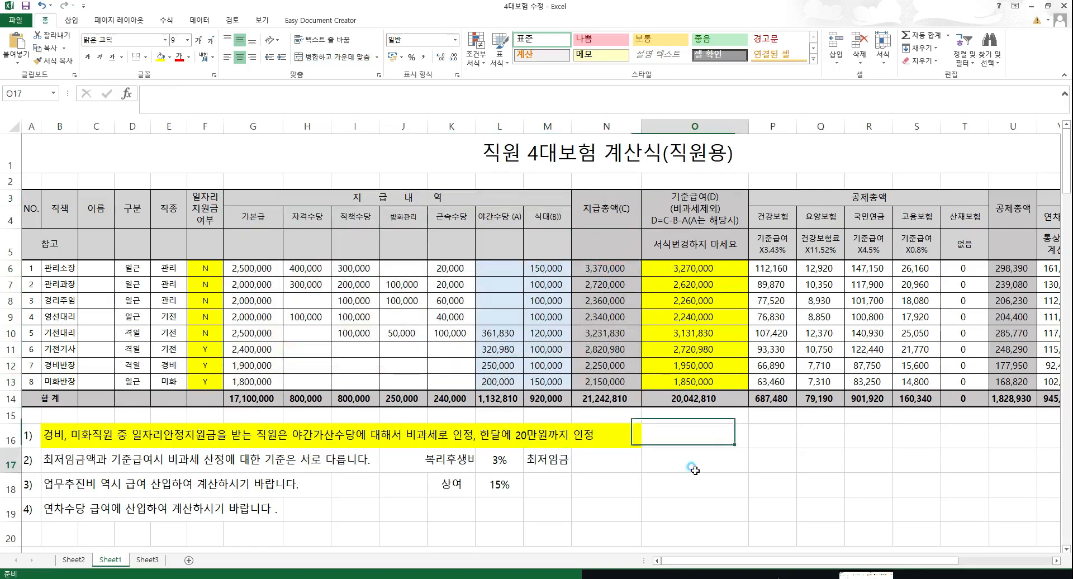
left_click(692, 468)
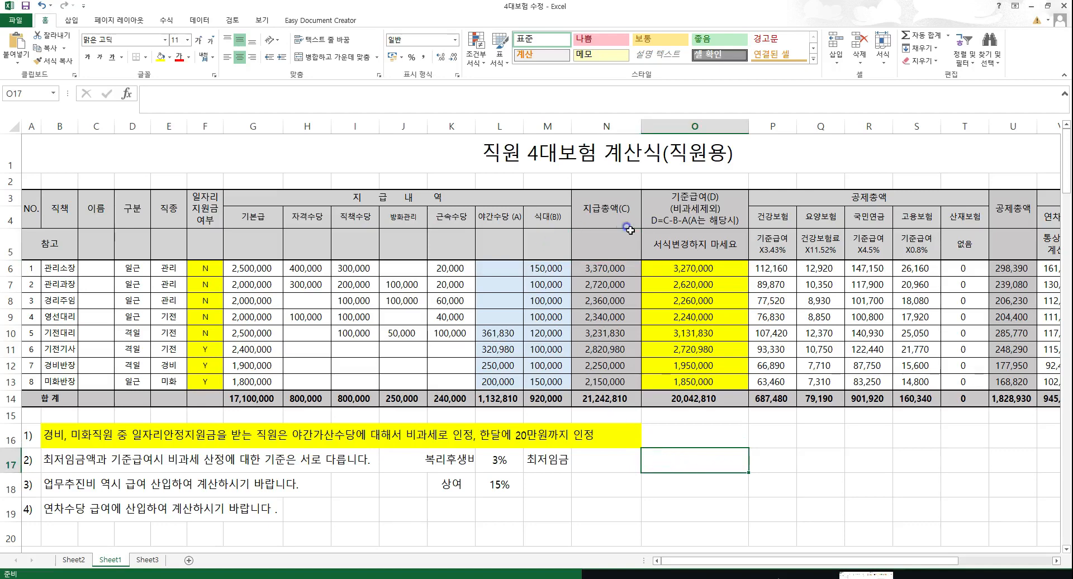
Fill the 기준급여(D) header cell of the employee table with yellow
left_click(701, 219)
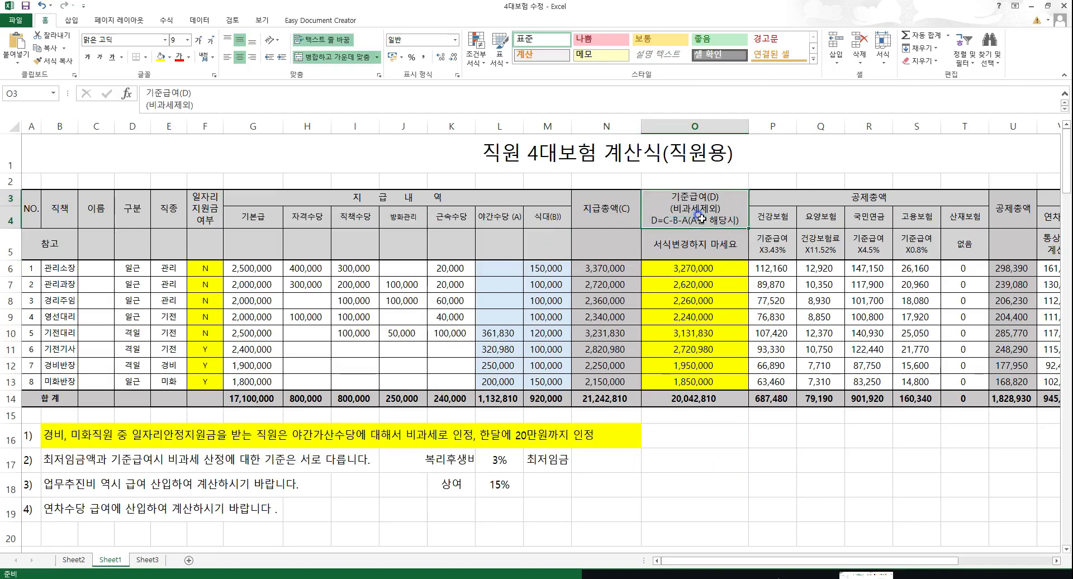
left_click(162, 59)
left_click(804, 460)
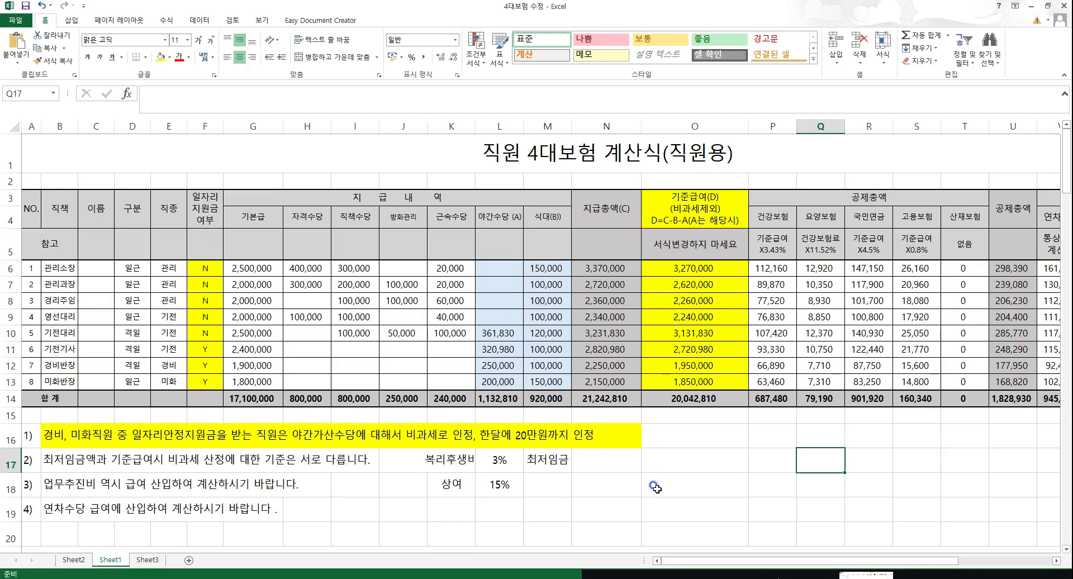
Fill the 야간수당 (A) and 식대(B) header cells of the employee table with yellow
left_click_drag(496, 215, 541, 216)
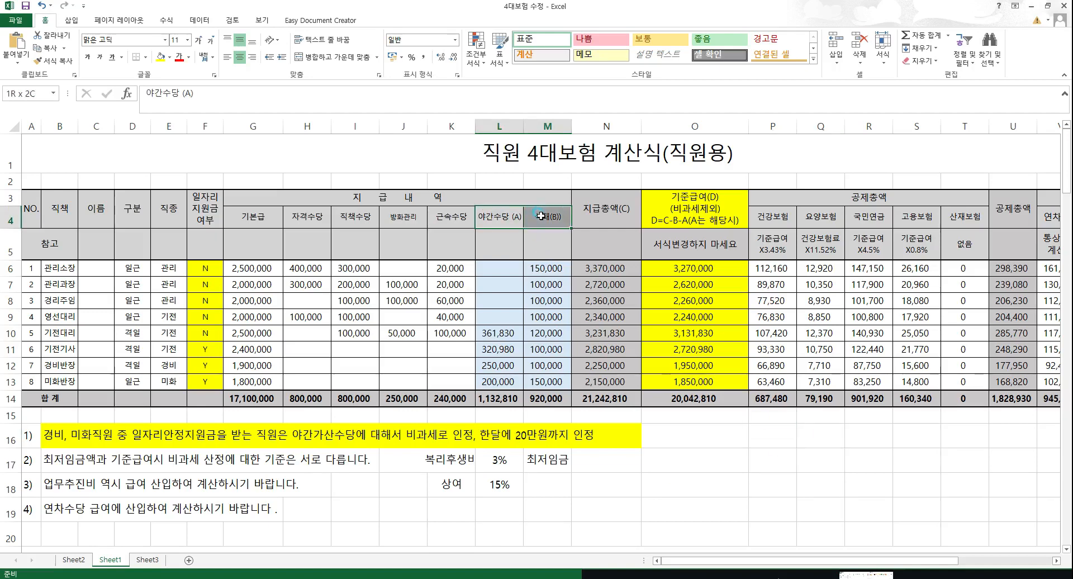
left_click(161, 57)
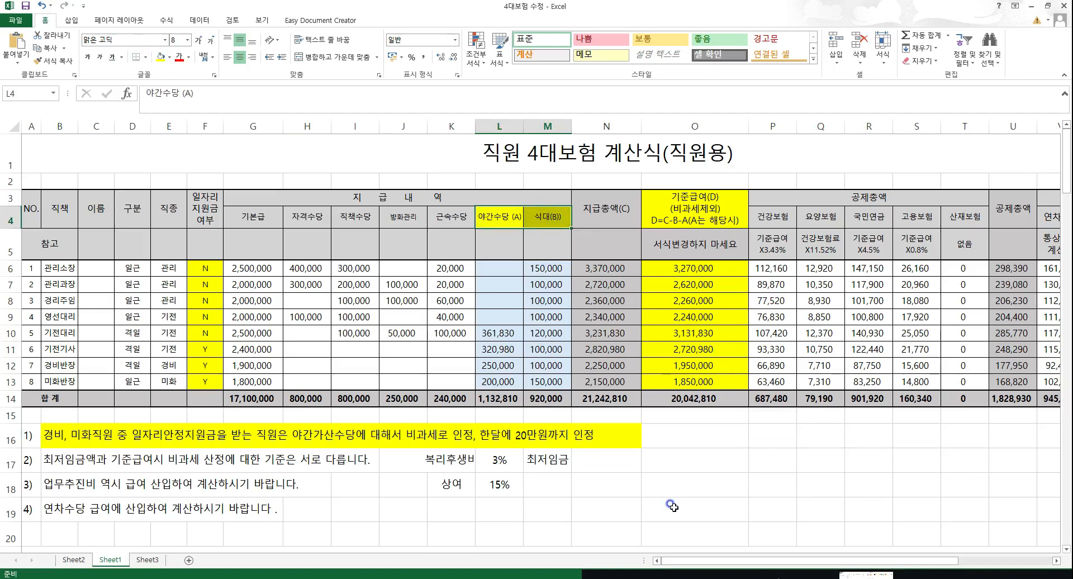
left_click_drag(548, 217, 547, 416)
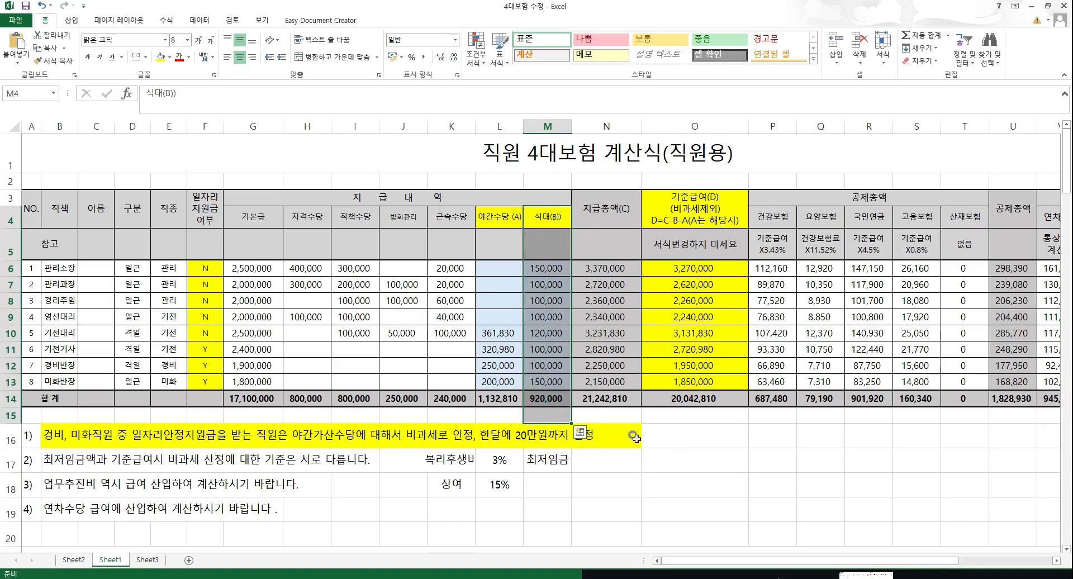
left_click(691, 459)
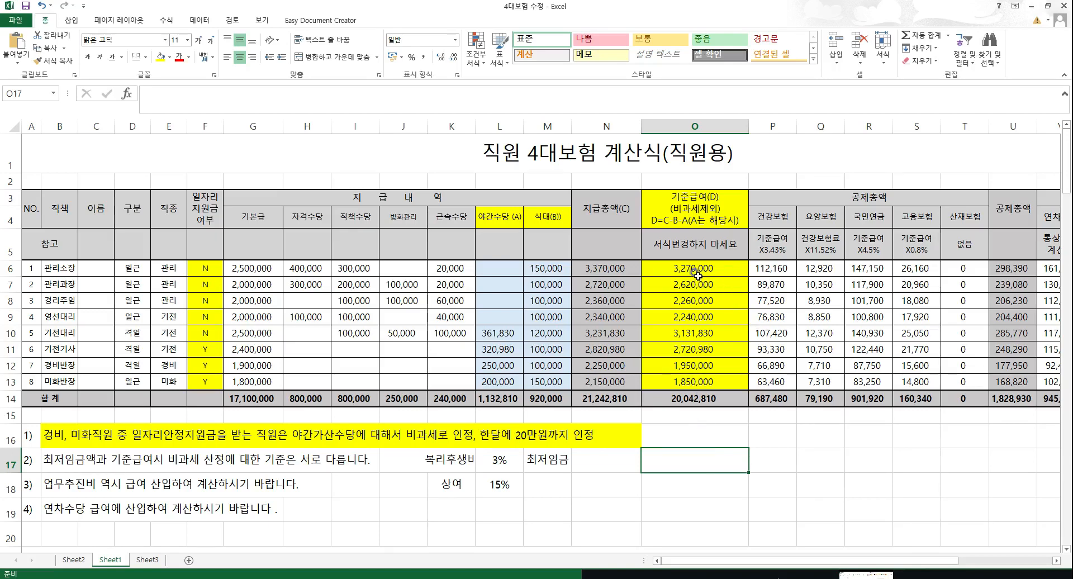
Set the 식대 of 영선대리 in row 9 to 120000 and check that row's 기준급여 and 지급총액
left_click(619, 270)
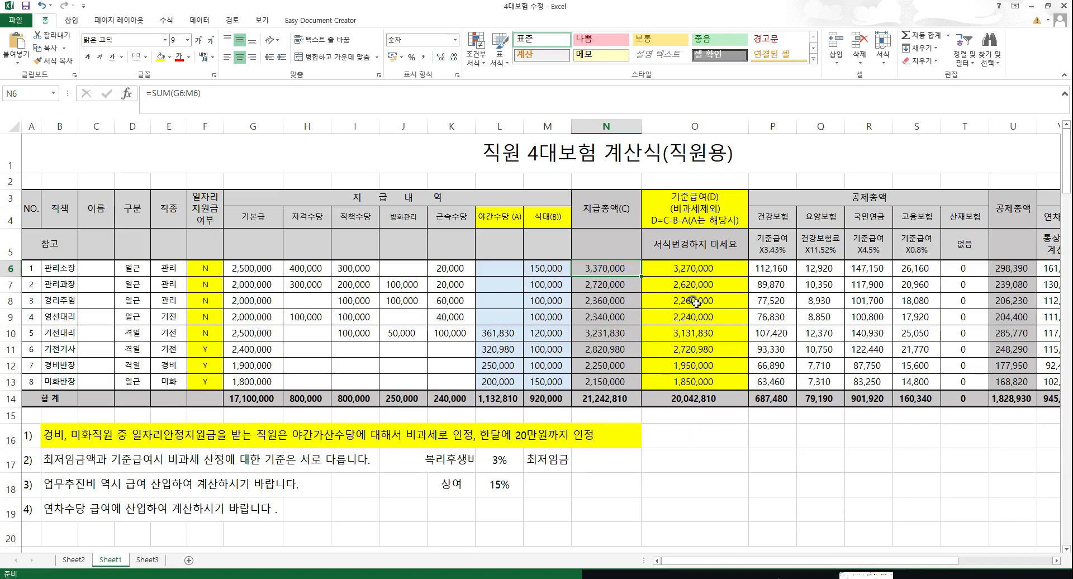
left_click(549, 316)
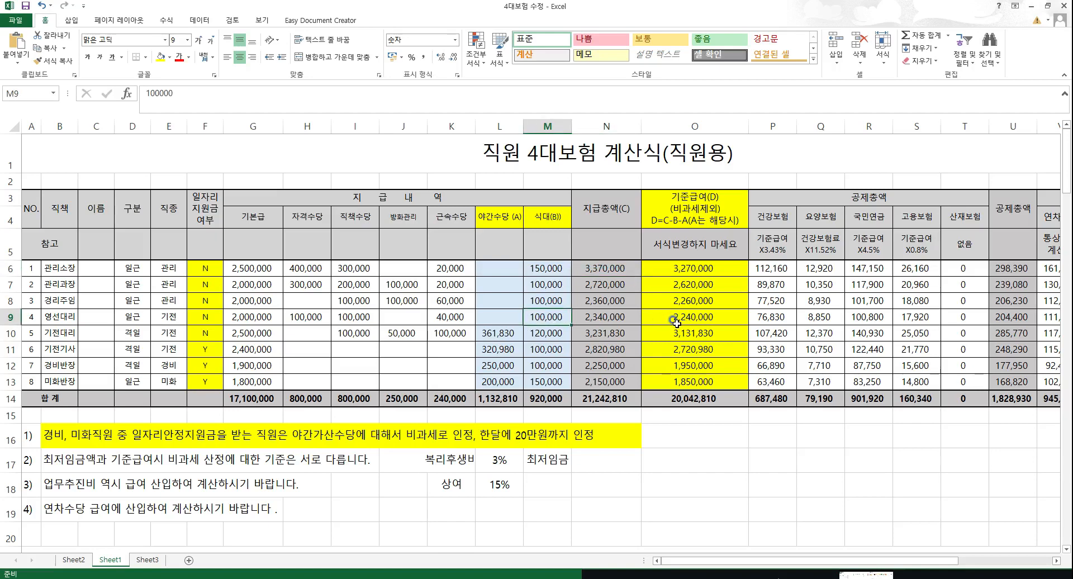
type("1200000")
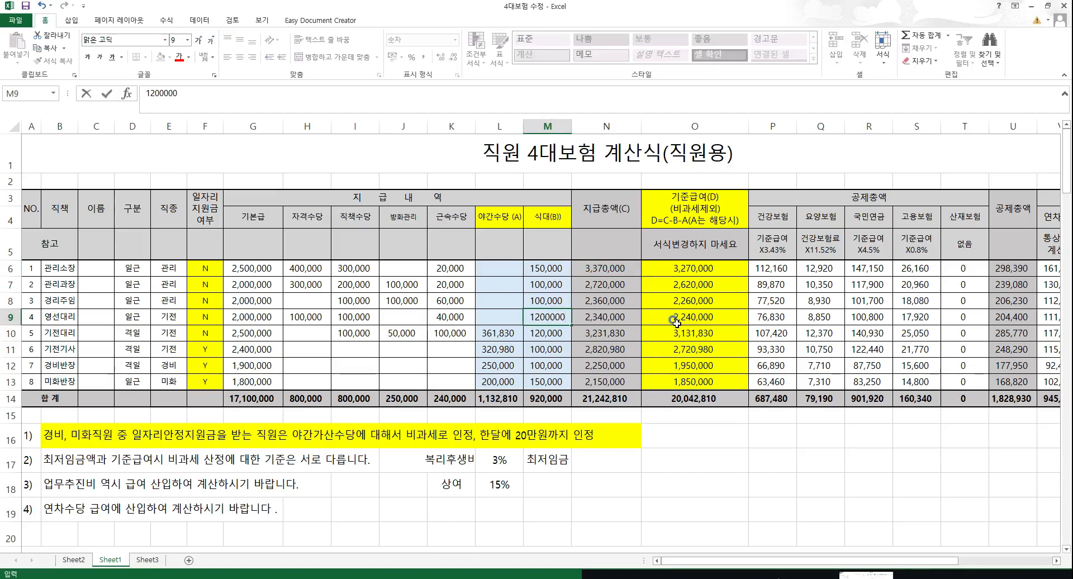
key("BackSpace")
key("Return")
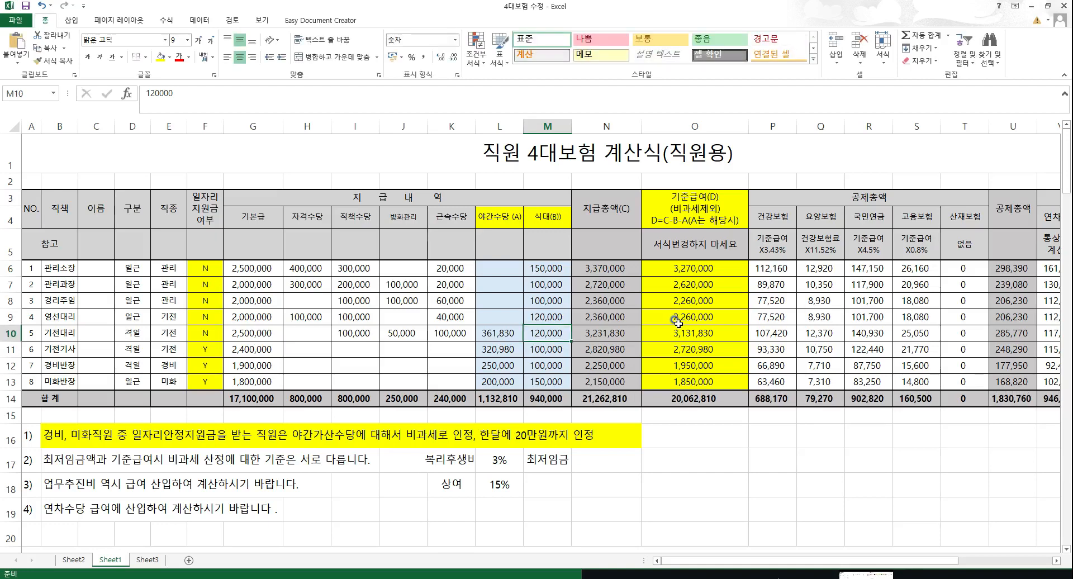
left_click(677, 321)
left_click(541, 328)
left_click(542, 315)
left_click(609, 317)
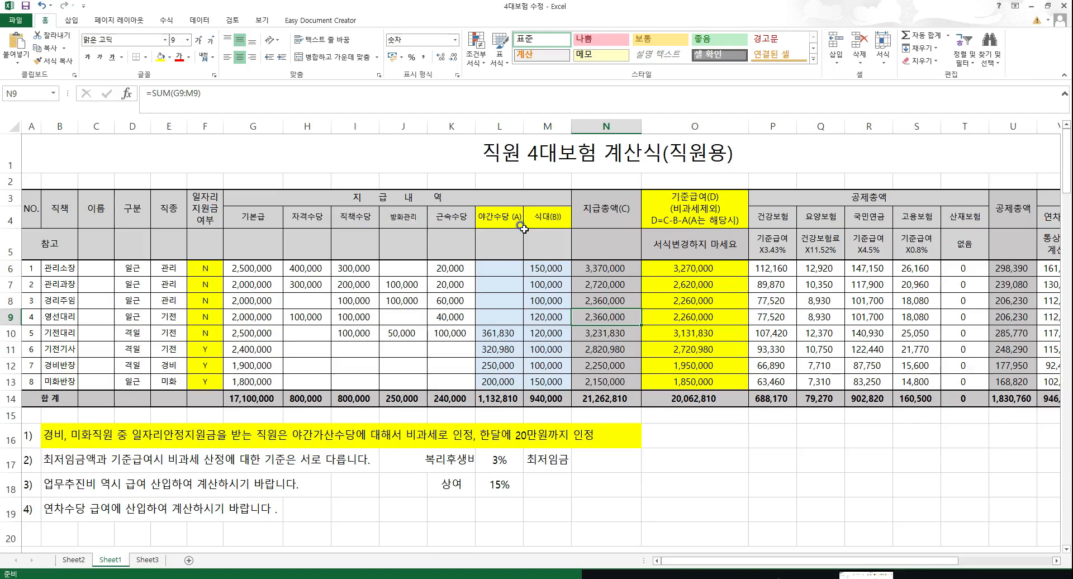
left_click_drag(497, 217, 499, 395)
left_click(763, 528)
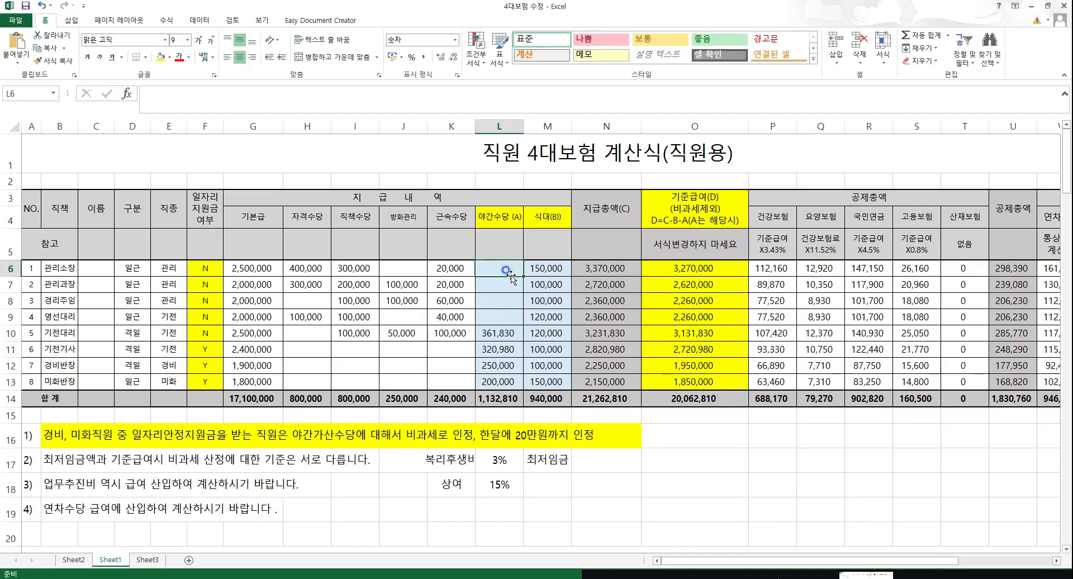
type("5")
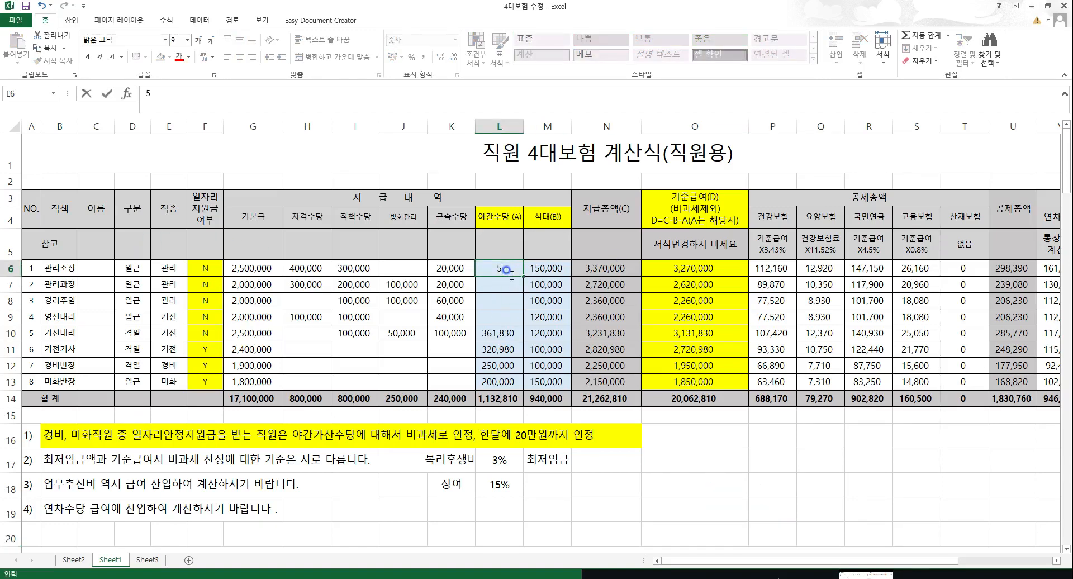
type("0")
key("BackSpace")
key("BackSpace")
left_click(668, 498)
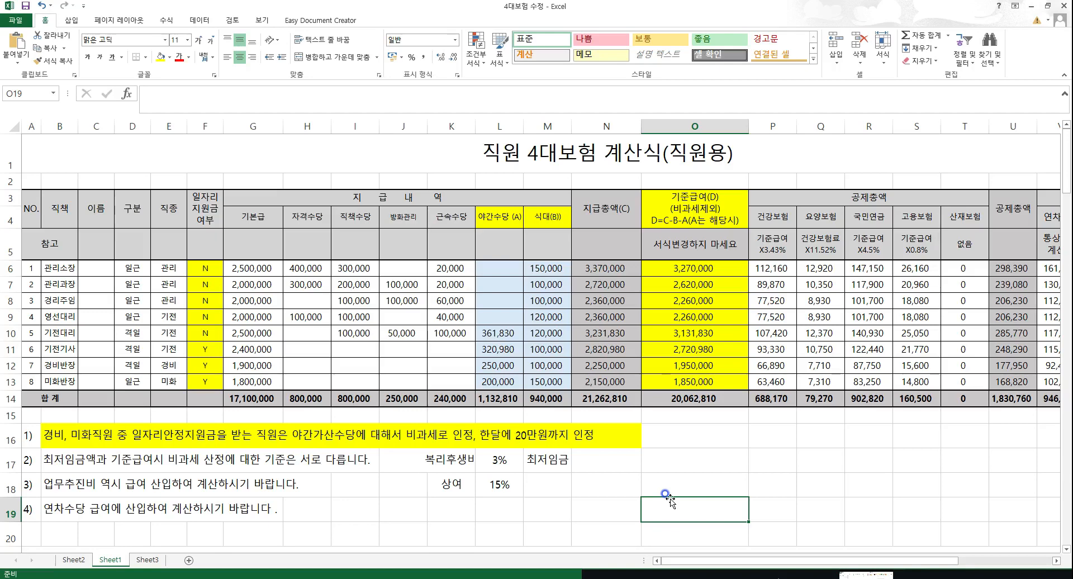
Outline the yellow note about the night allowance exemption in row 16 with a thick box border
left_click_drag(44, 435, 626, 443)
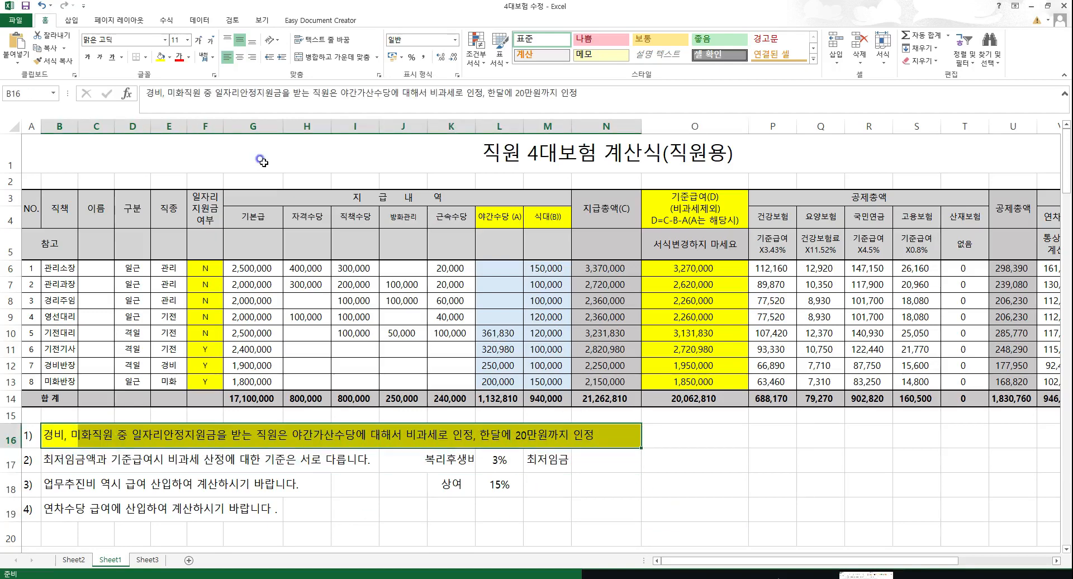
left_click(145, 57)
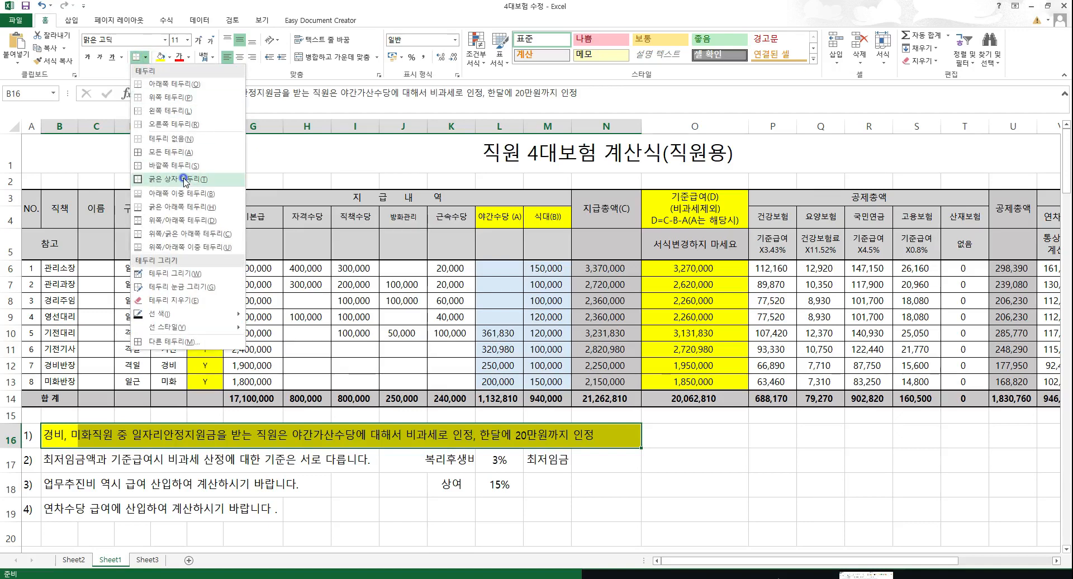
left_click(168, 165)
left_click(683, 454)
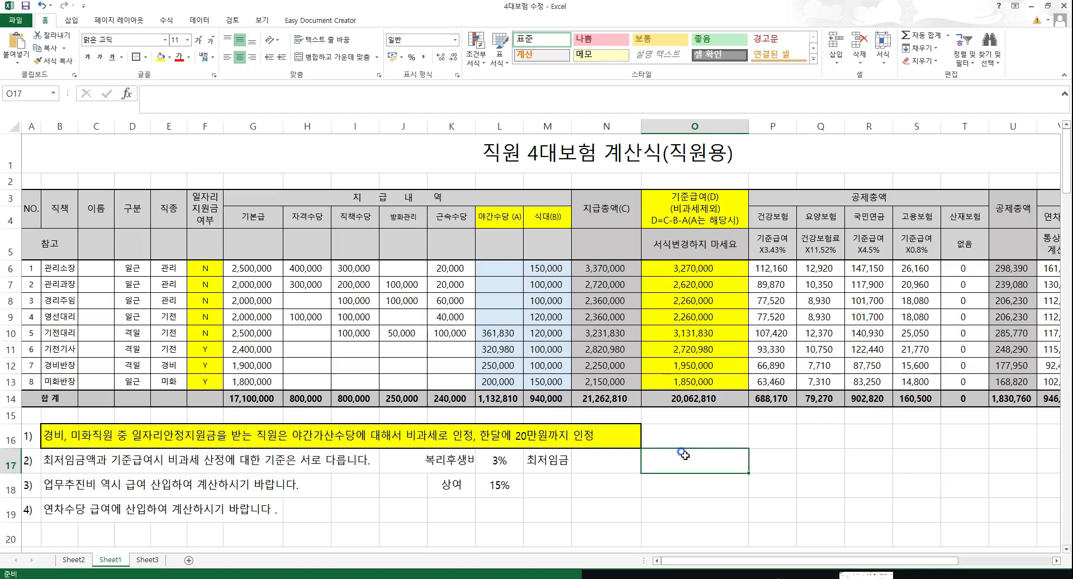
Compare 지급총액 with 기준급여 for 기전대리 and 경비반장, including 경비반장's 일자리지원금 flag
left_click(544, 333)
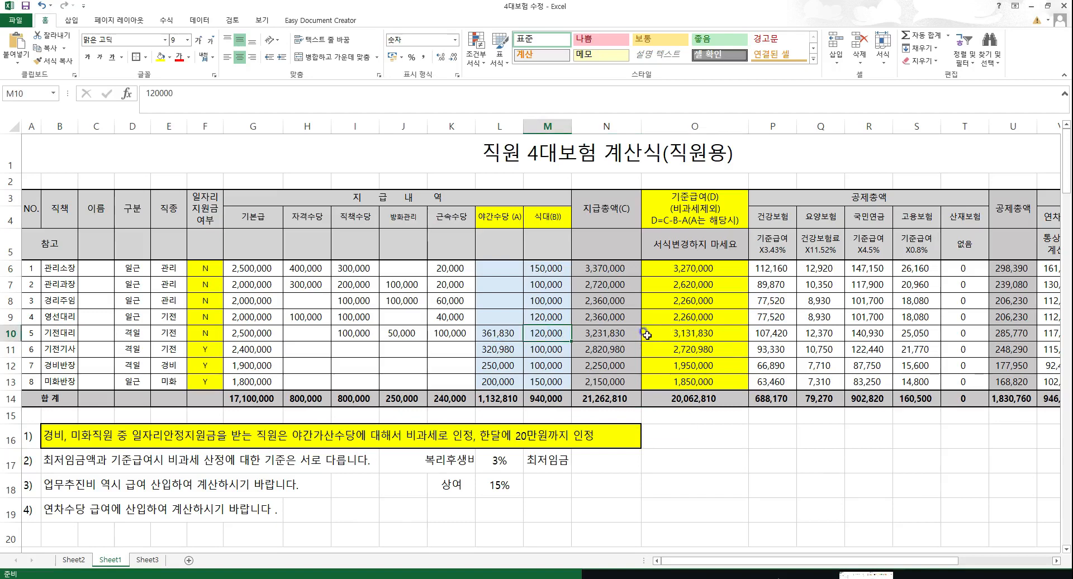
left_click(674, 329)
left_click(618, 334)
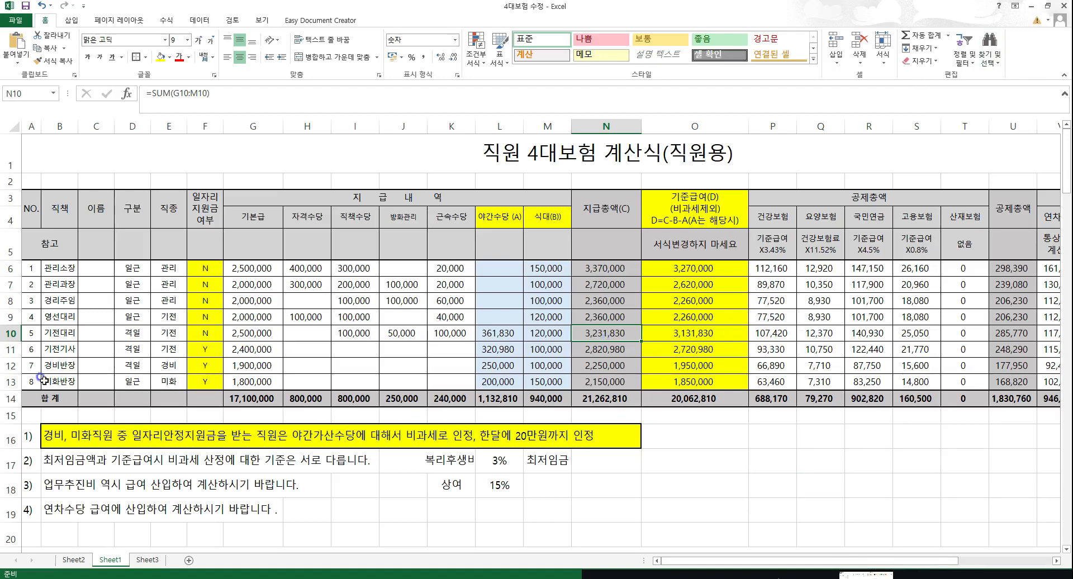
left_click_drag(41, 364, 702, 360)
left_click(703, 360)
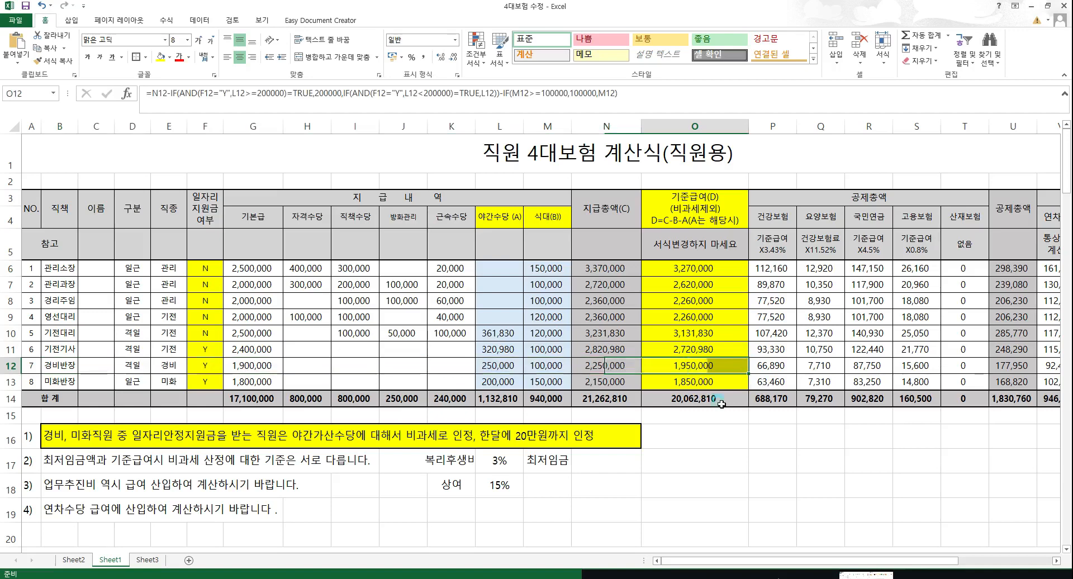
left_click(601, 367)
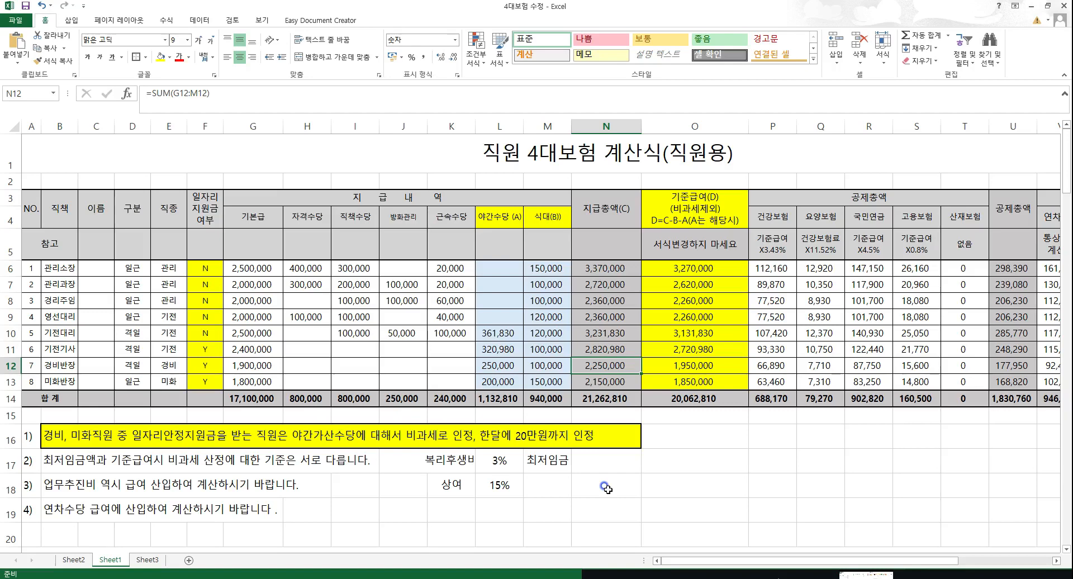
left_click(204, 364)
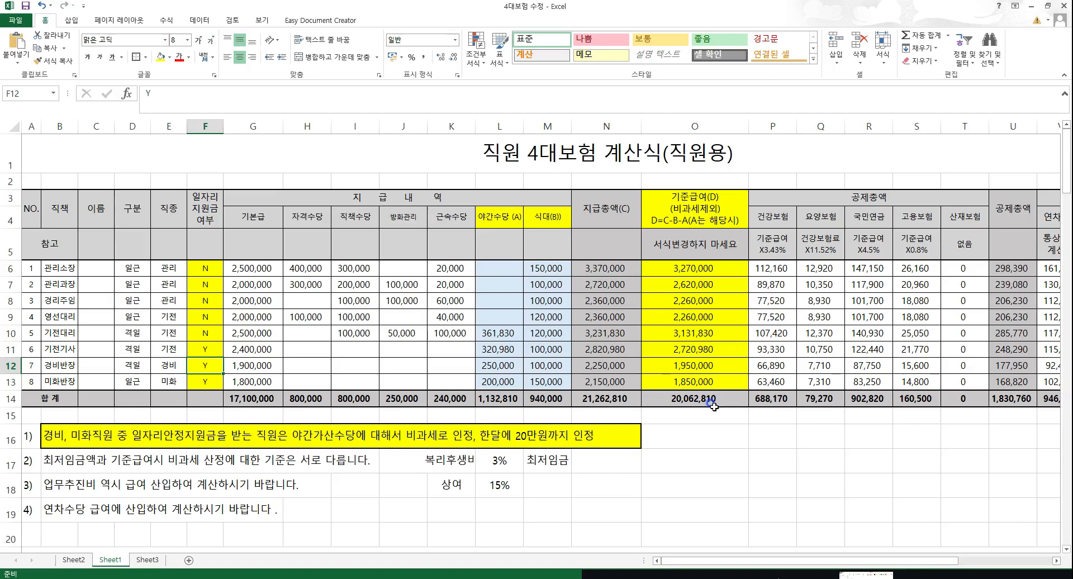
left_click(586, 366)
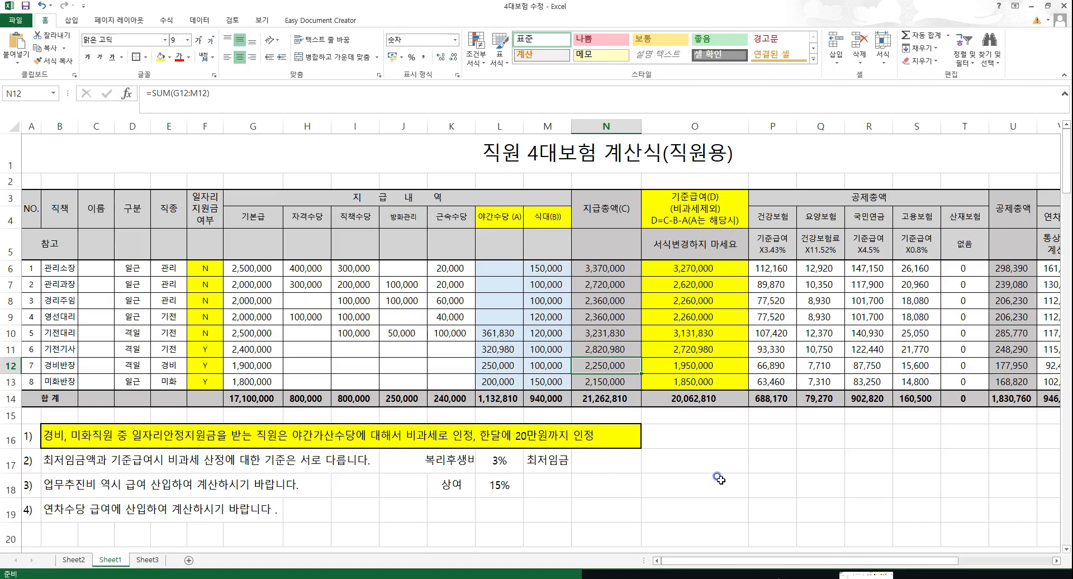
Set the 식대 of 미화반장 in row 13 to 50000 and inspect that row's 기준급여 formula
left_click(536, 381)
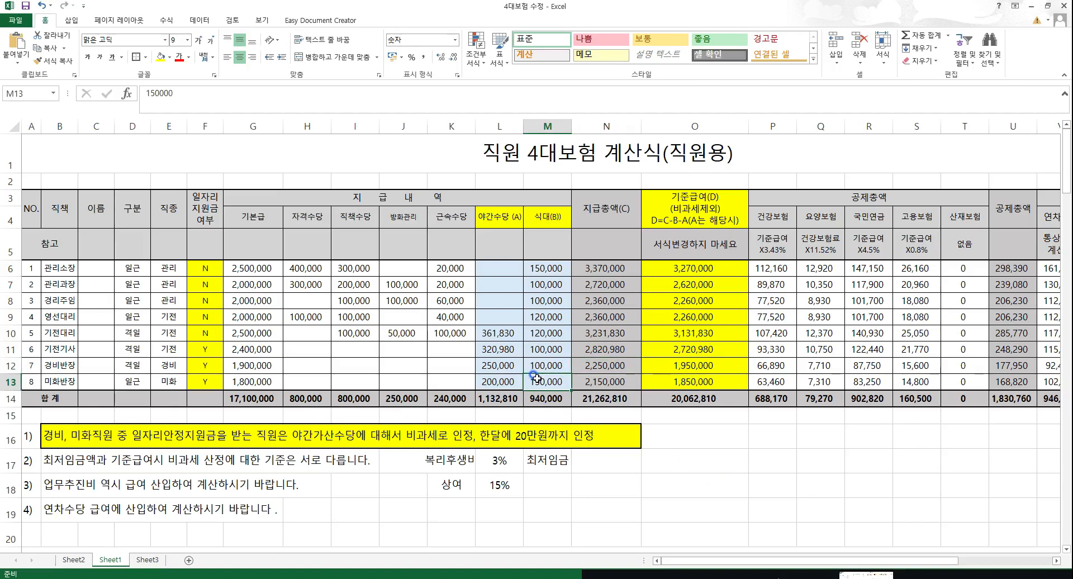
type("50000")
key("Return")
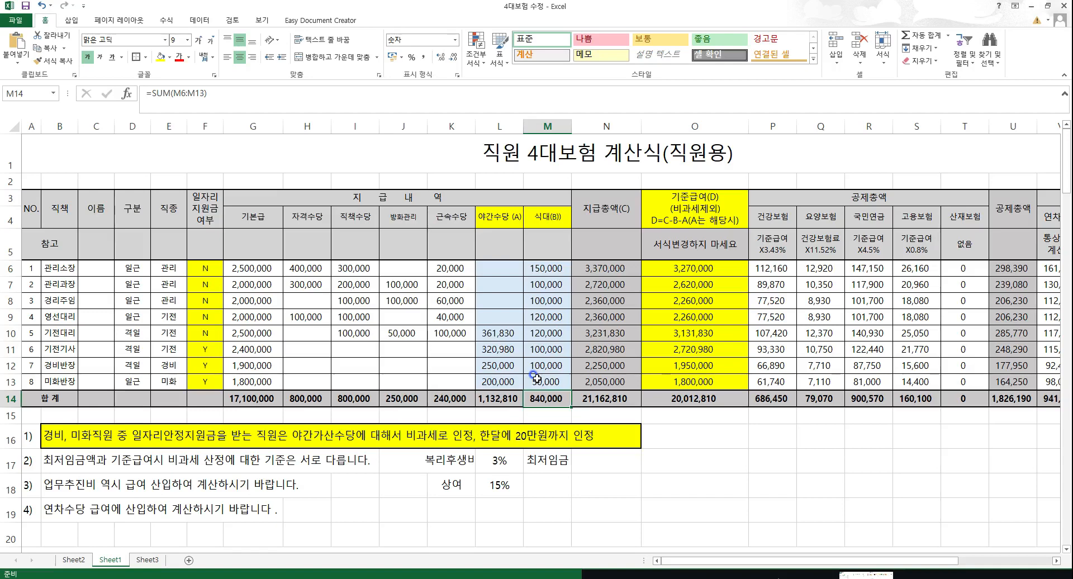
left_click(700, 377)
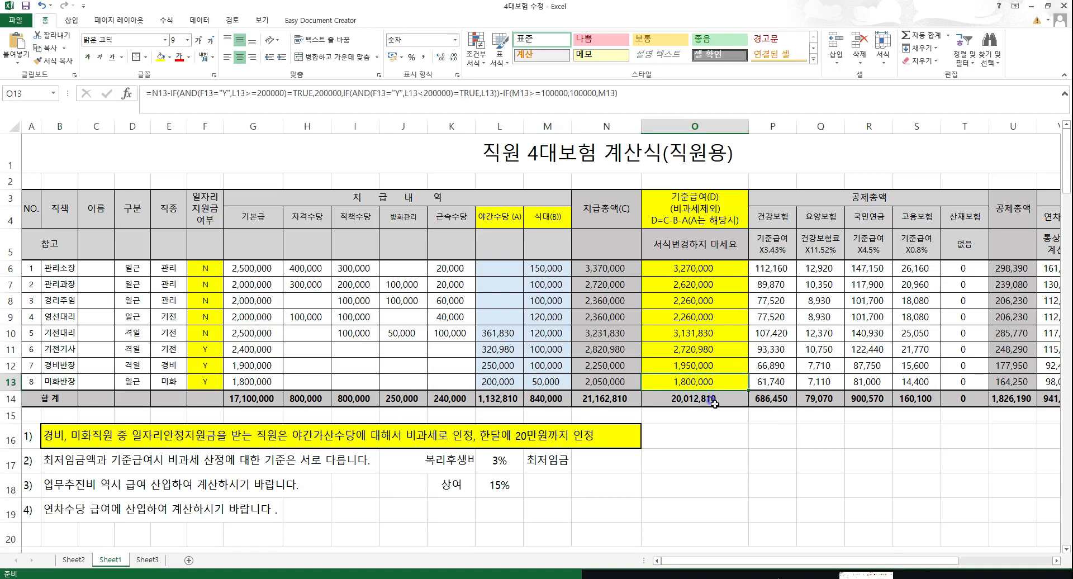
Review the 기준급여 column from its header down to the 합계 row
left_click(688, 465)
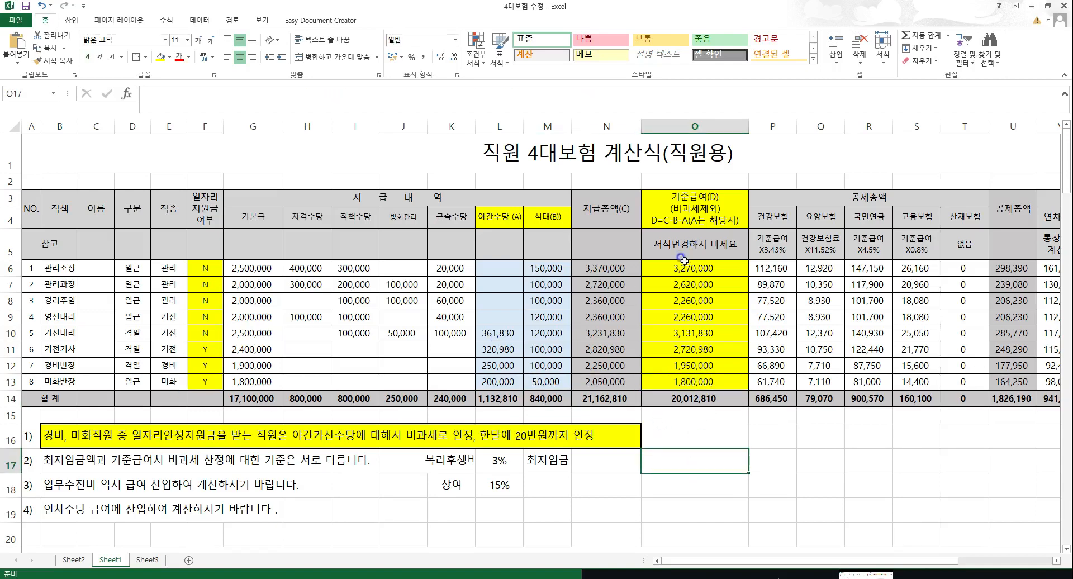
left_click(607, 270)
left_click(839, 509)
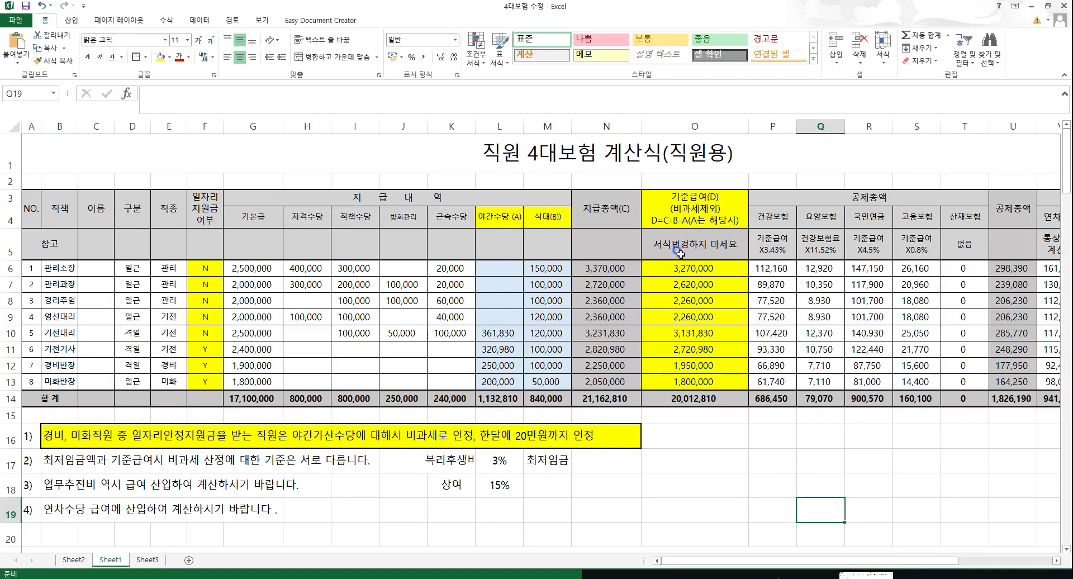
left_click_drag(695, 209, 693, 399)
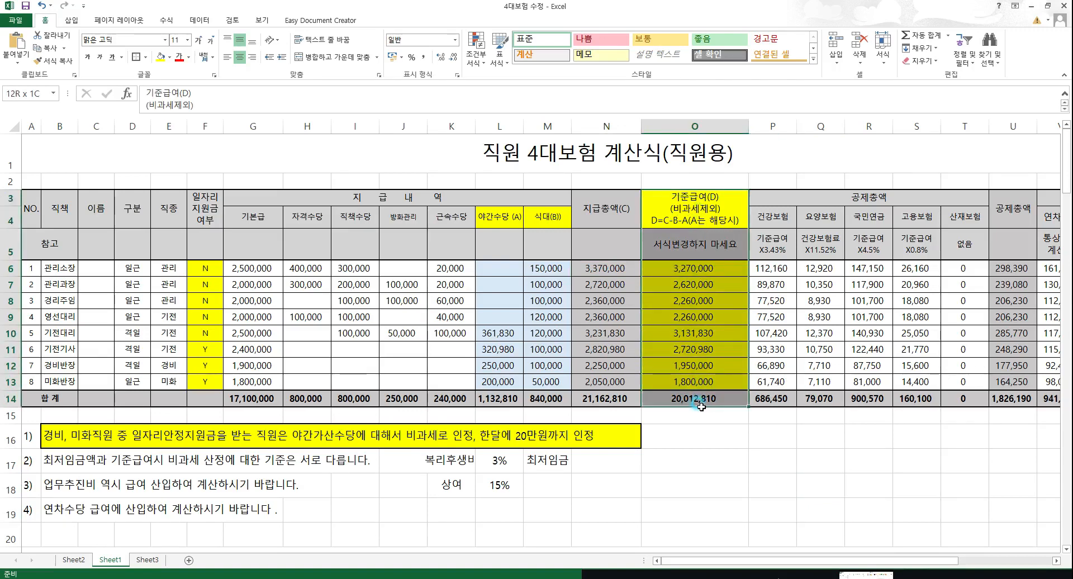
left_click(690, 483)
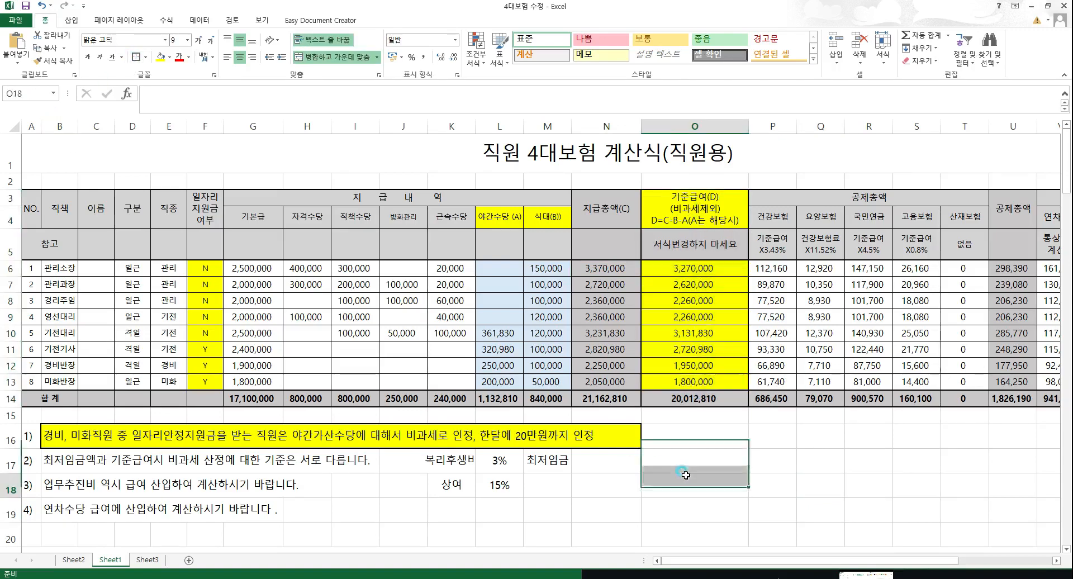
left_click(853, 478)
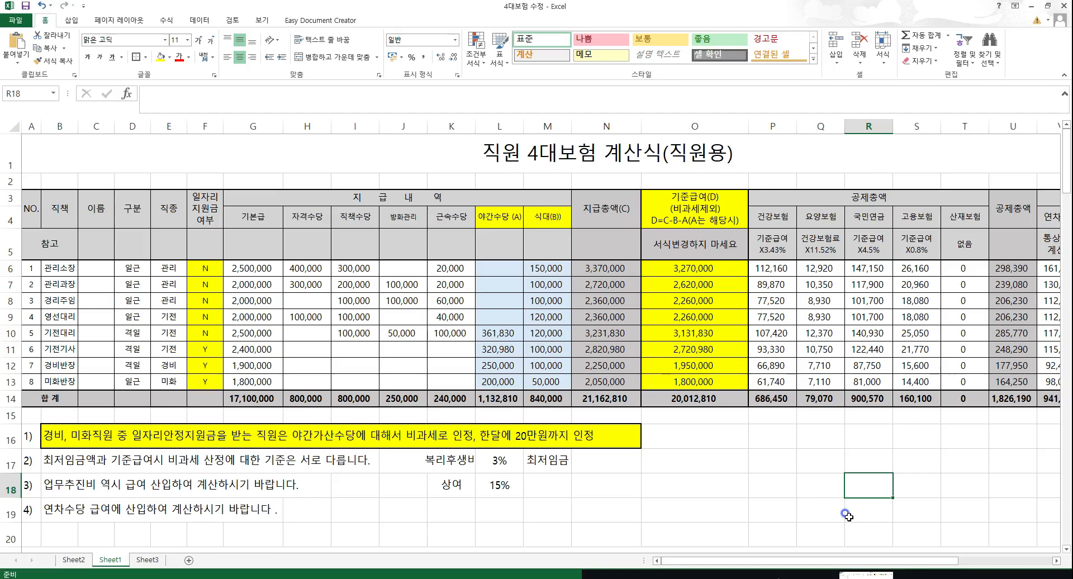
Set the font size of the 복리후생비, 상여 and 최저임금 notes in J17:N18 to 10
left_click_drag(423, 454, 576, 490)
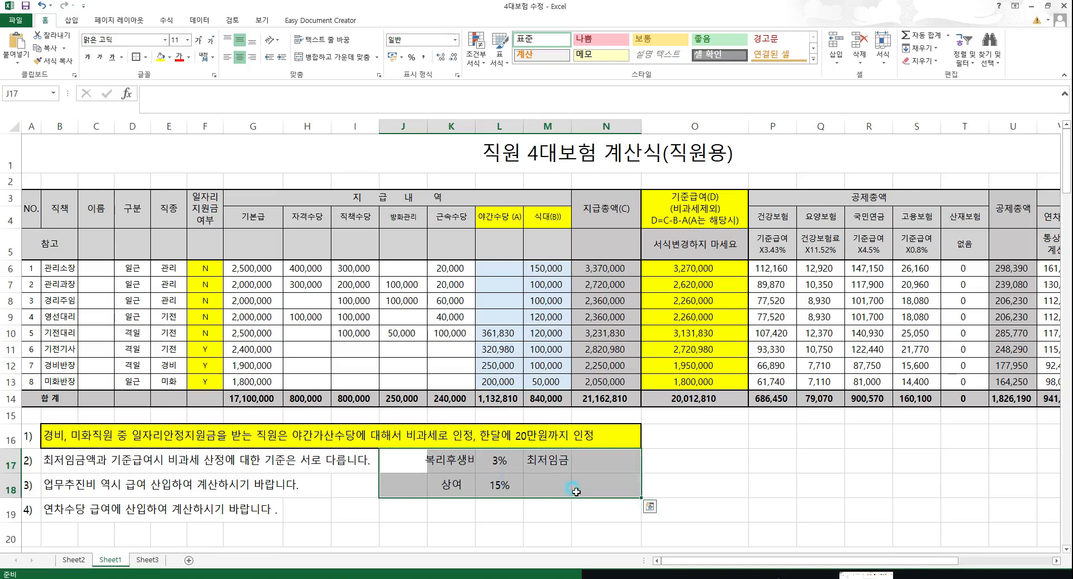
left_click(186, 41)
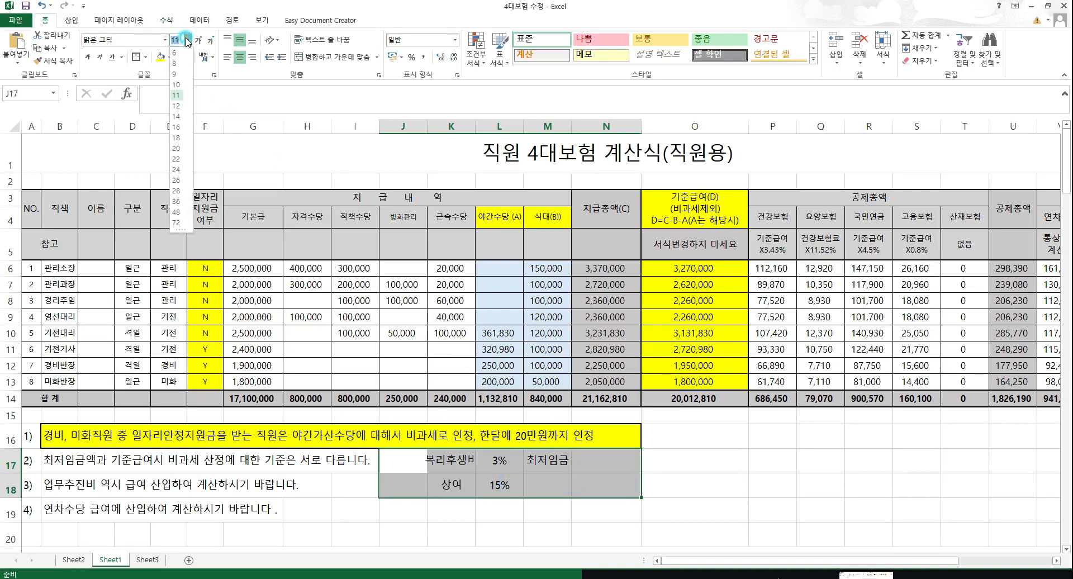
left_click(181, 98)
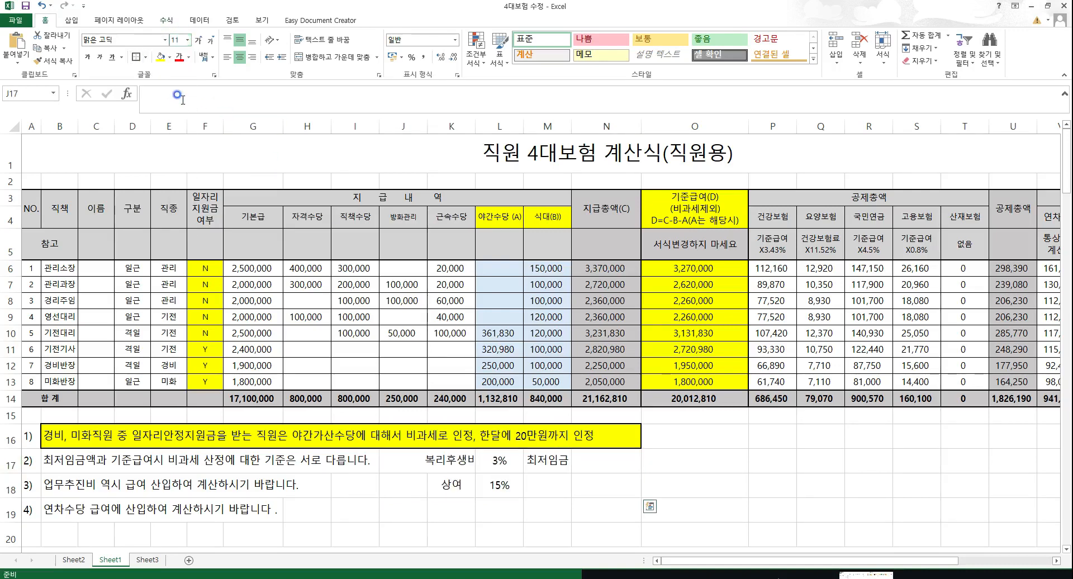
left_click(187, 40)
key("Escape")
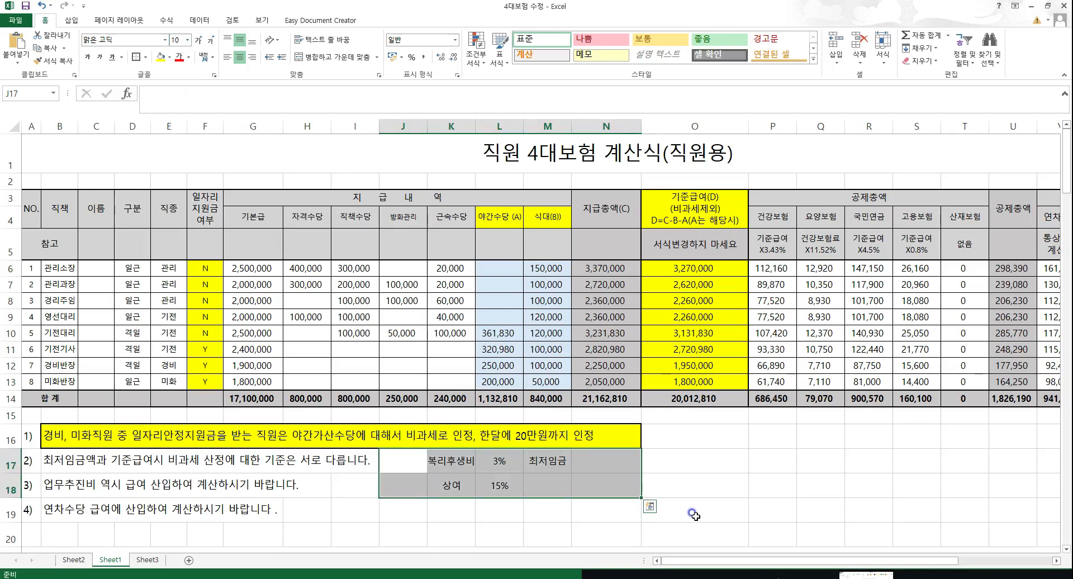
left_click(694, 515)
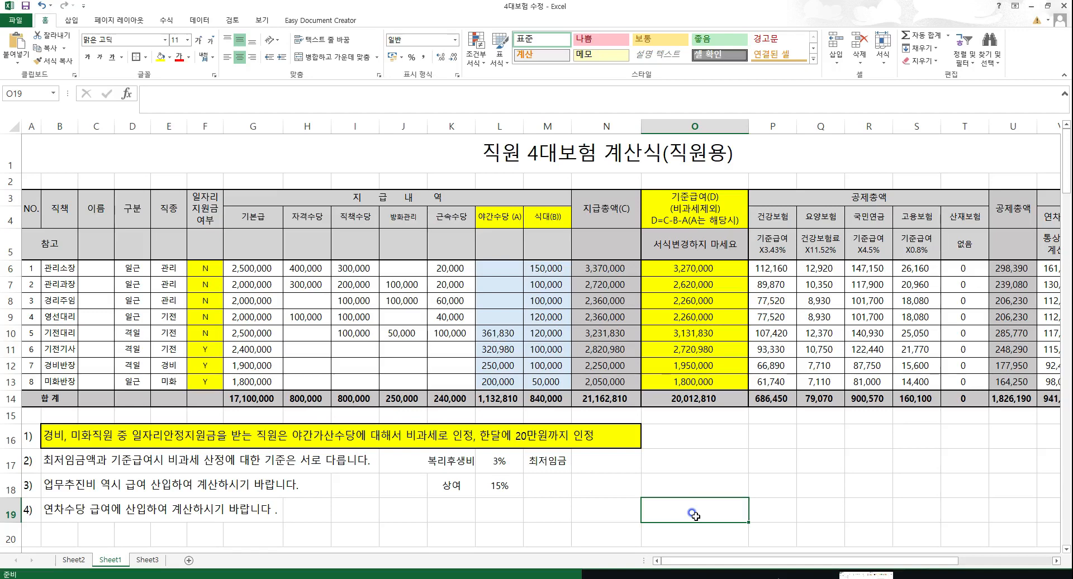
Read notes 3 and 4 in rows 18 and 19 about including 업무추진비 and 연차수당 in the pay
left_click(534, 485)
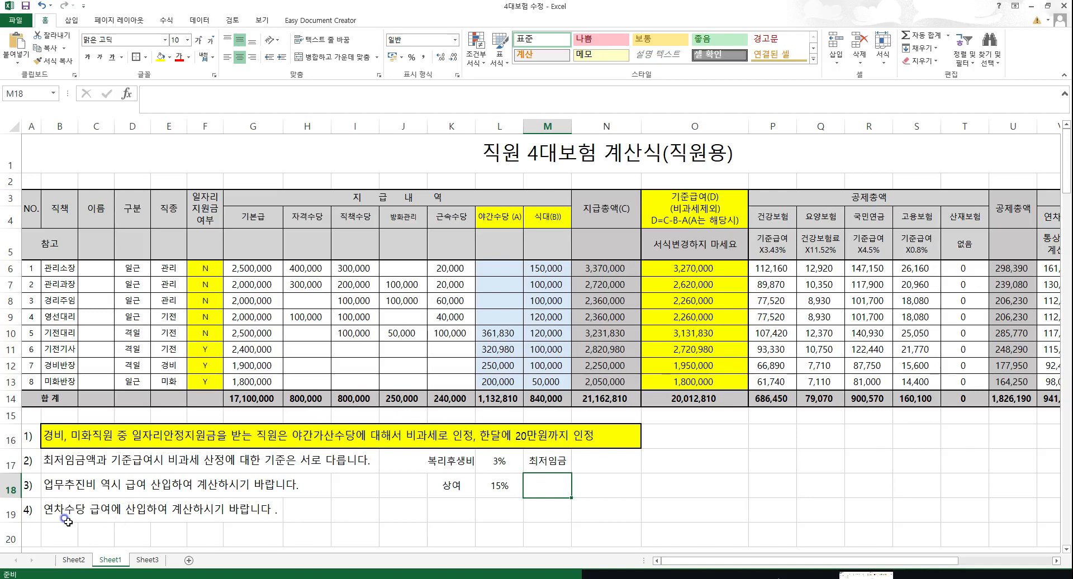
left_click(58, 484)
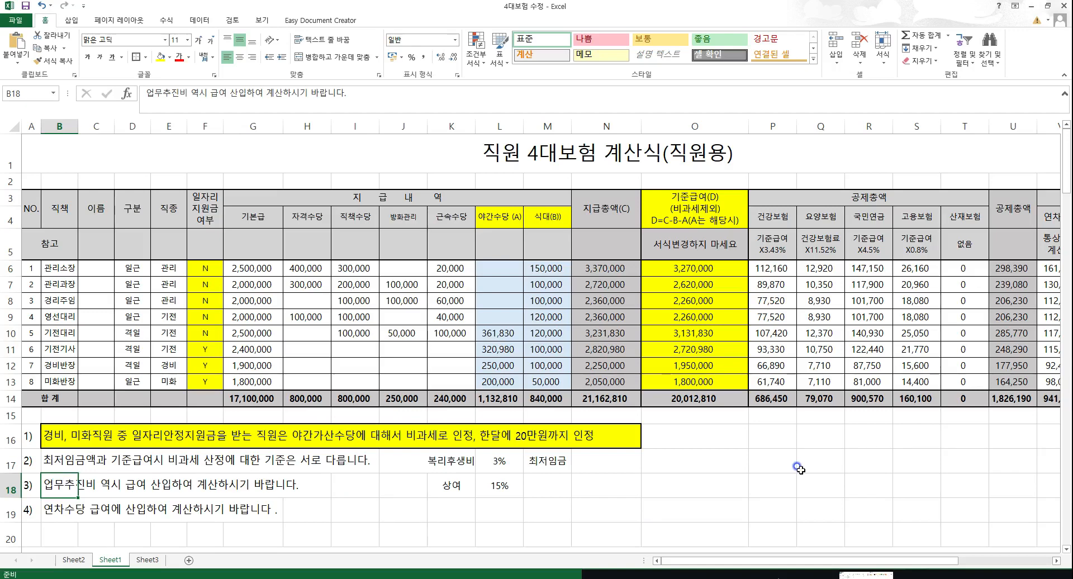
left_click(56, 509)
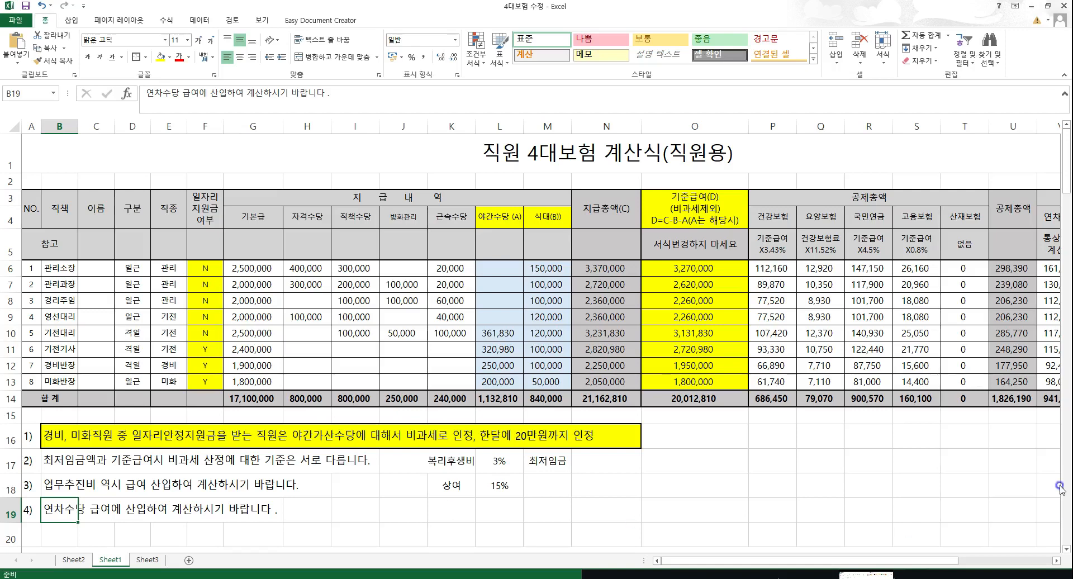
Examine the 건강보험 and 요양보험 headings grouped under 공제총액
left_click(868, 198)
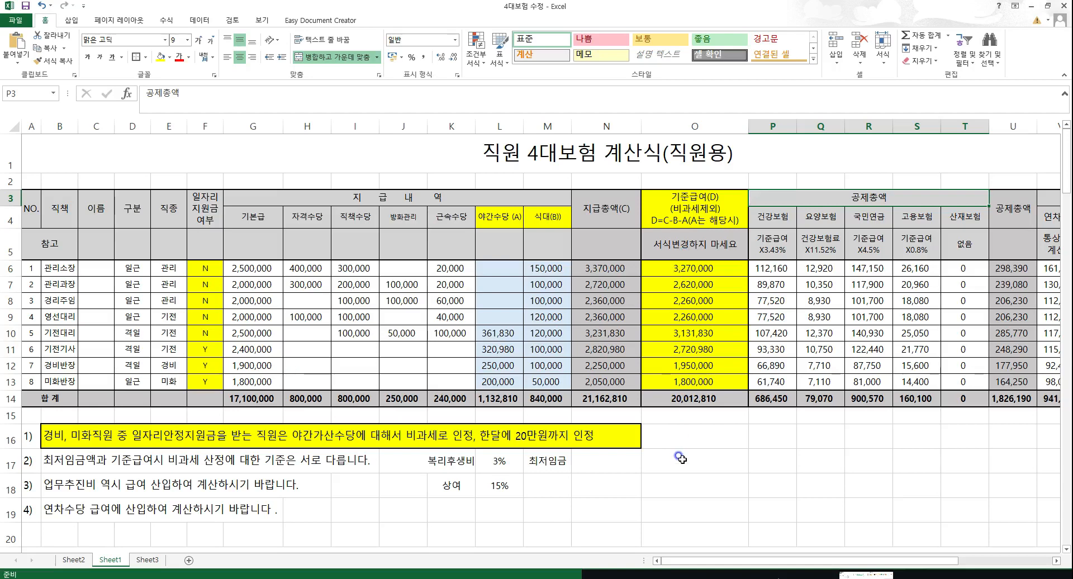
left_click(762, 218)
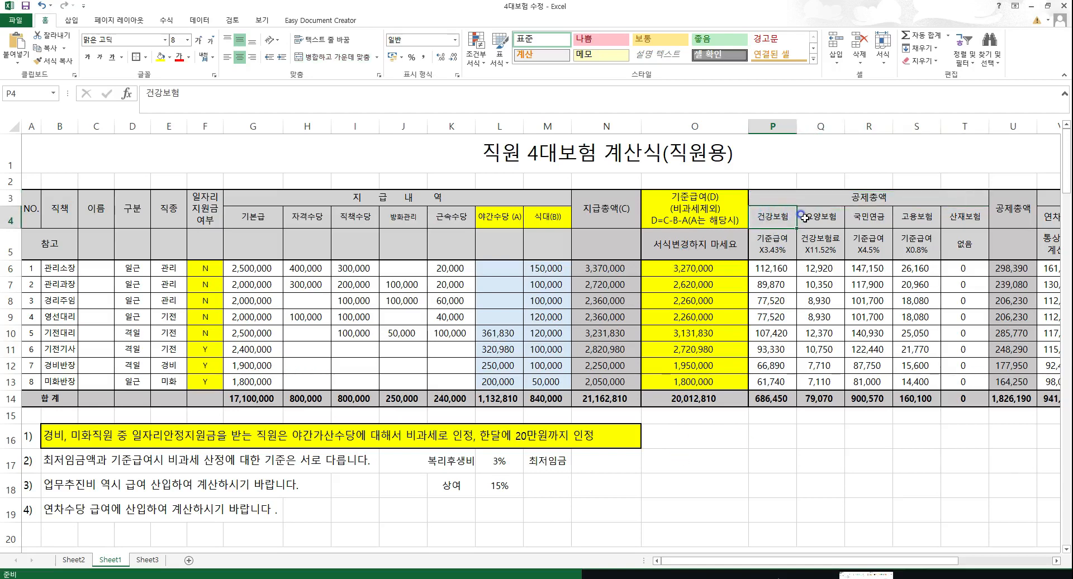
left_click(805, 226)
left_click(785, 216)
left_click(807, 211)
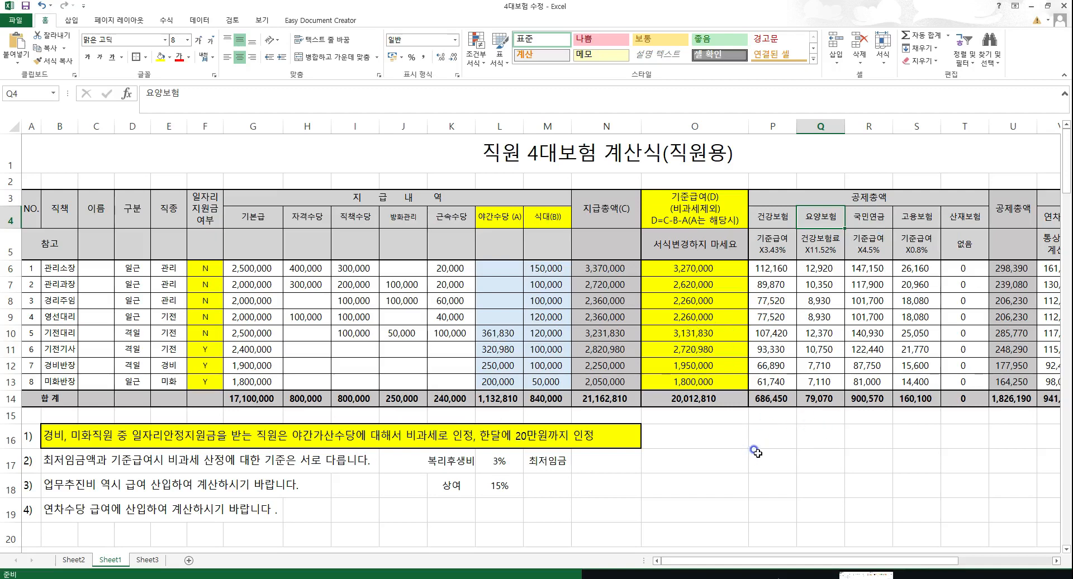
left_click(772, 215)
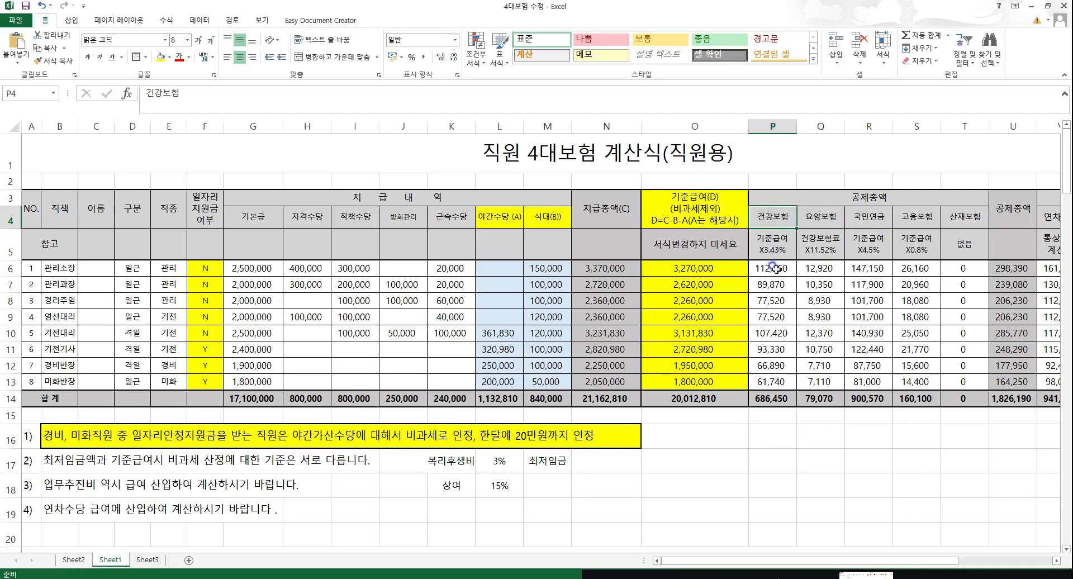
Check the 건강보험 rate in row 5 and inspect the 건강보험 formula of 관리소장 in row 6
left_click(780, 247)
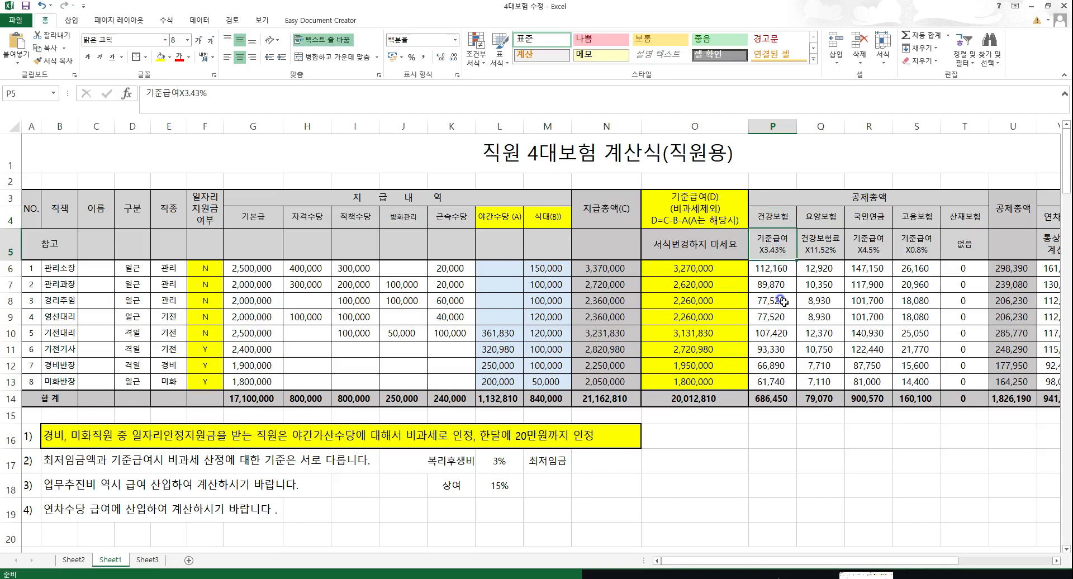
left_click(777, 268)
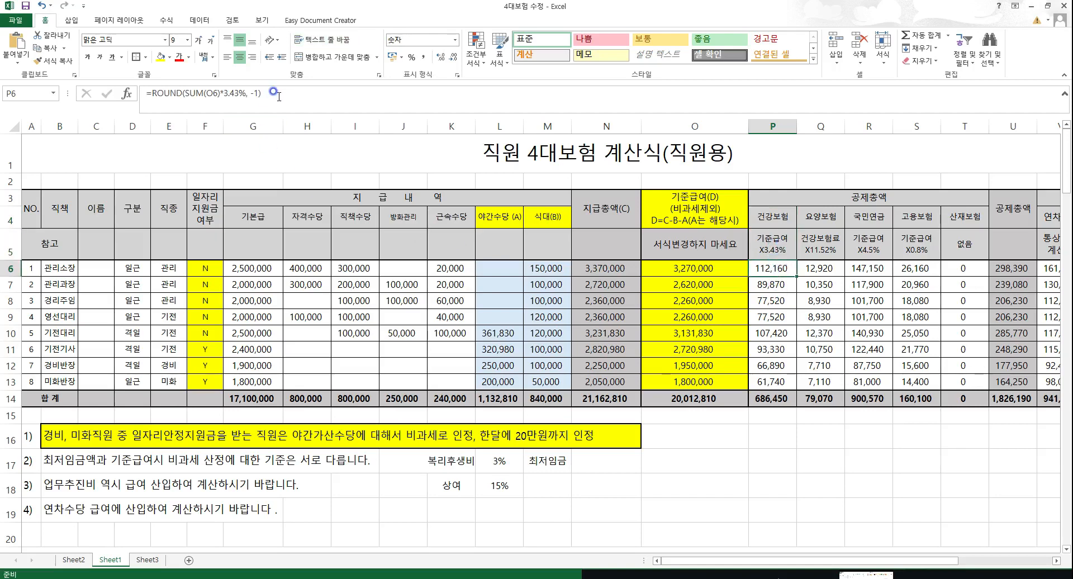
double_click(772, 268)
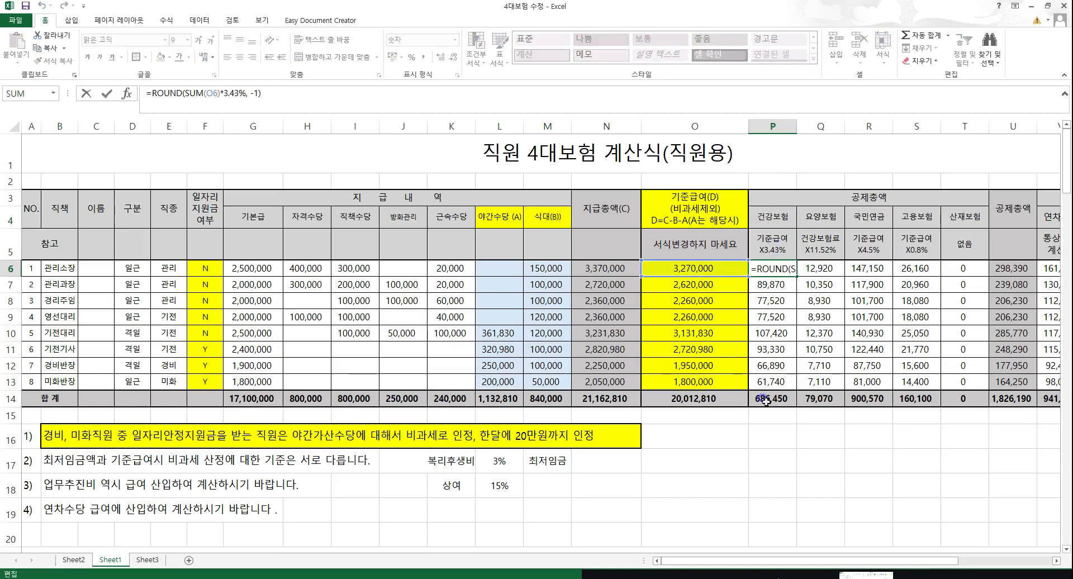
left_click(836, 475)
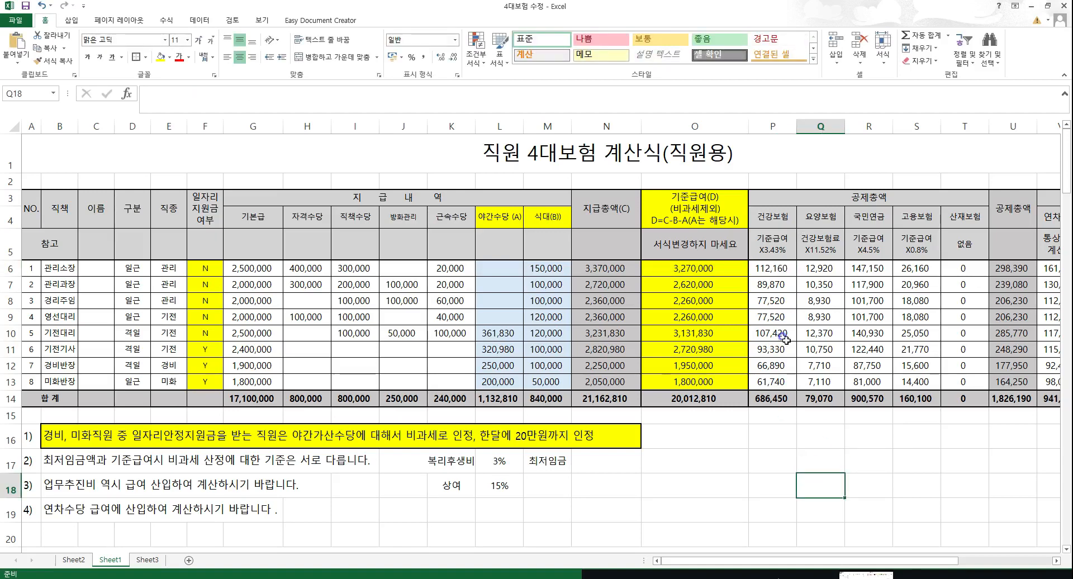
left_click(778, 382)
Check the 요양보험 rate in row 5 and inspect the 요양보험 and 국민연금 formulas of 관리소장
left_click(823, 245)
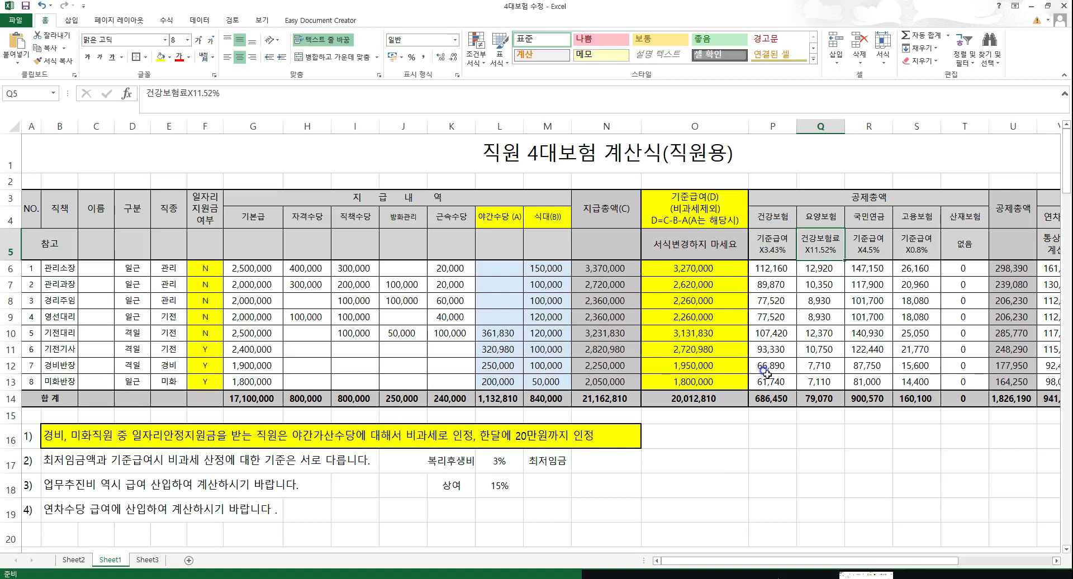
left_click(830, 271)
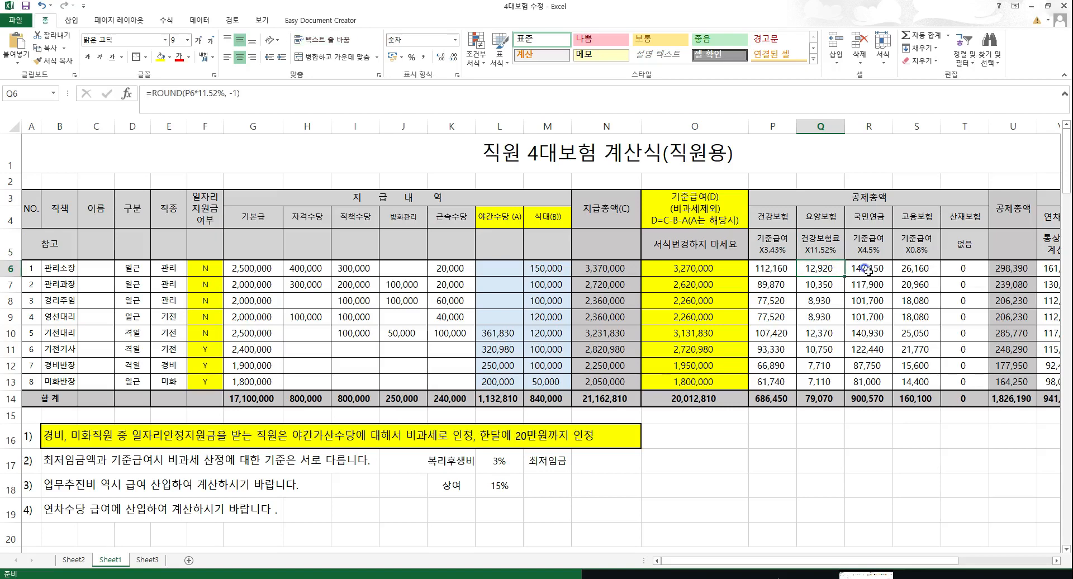
left_click(867, 269)
left_click(868, 469)
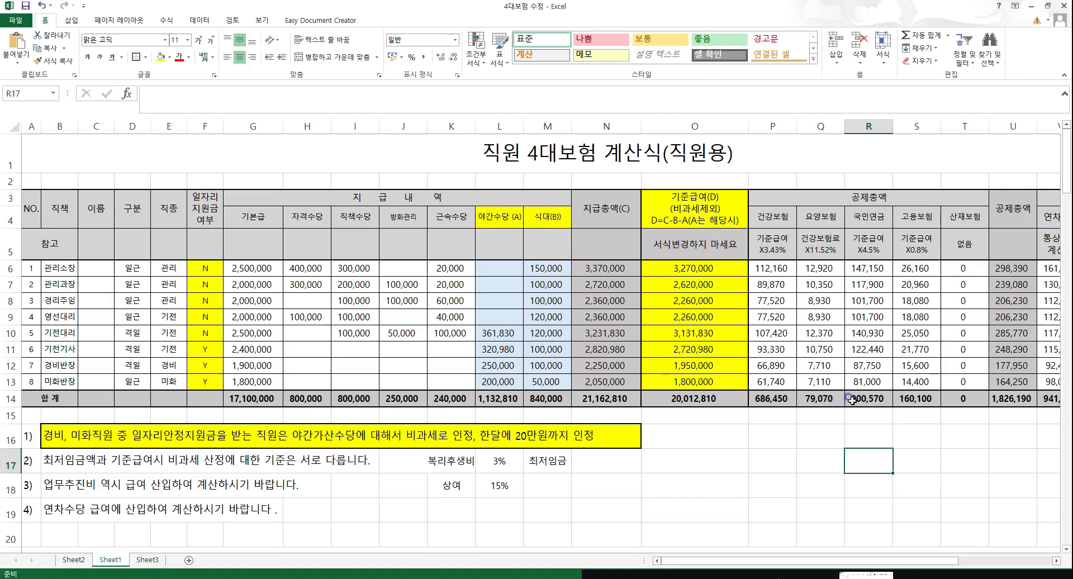
Review the 산재보험 column from its heading down to the 합계 row
left_click(611, 147)
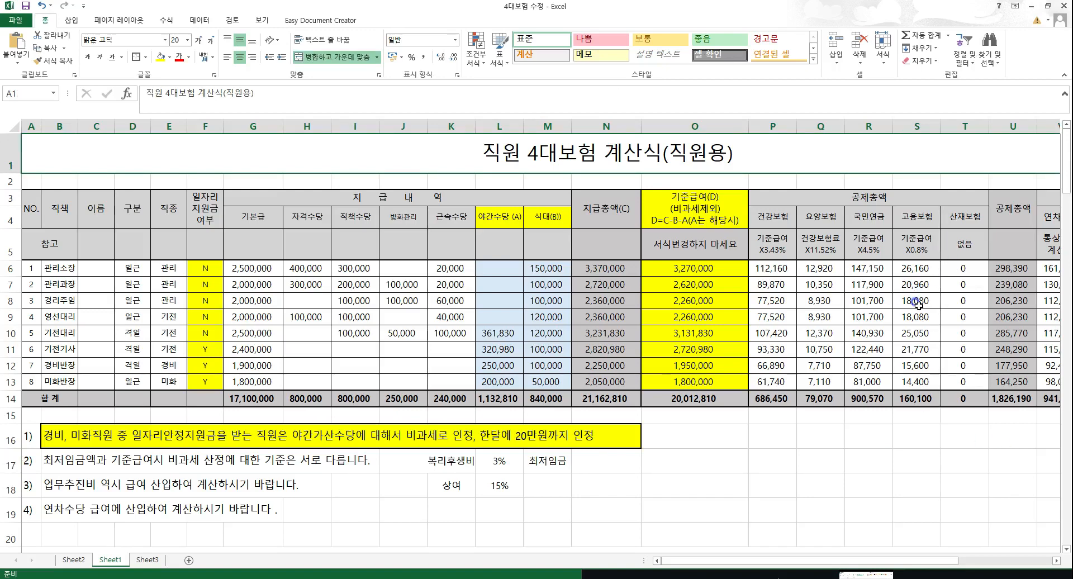
left_click_drag(970, 221, 956, 416)
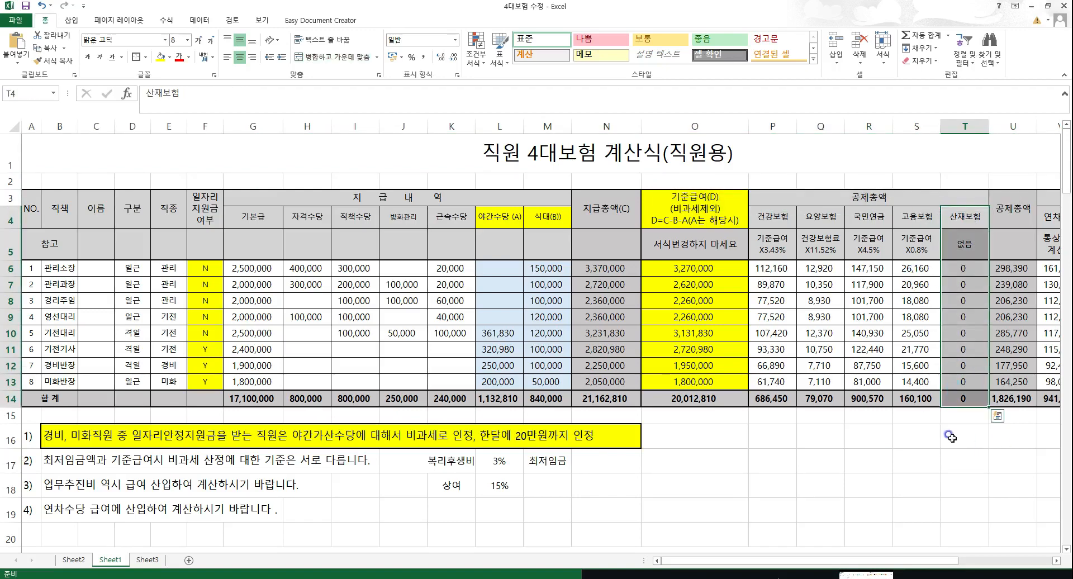
left_click(952, 439)
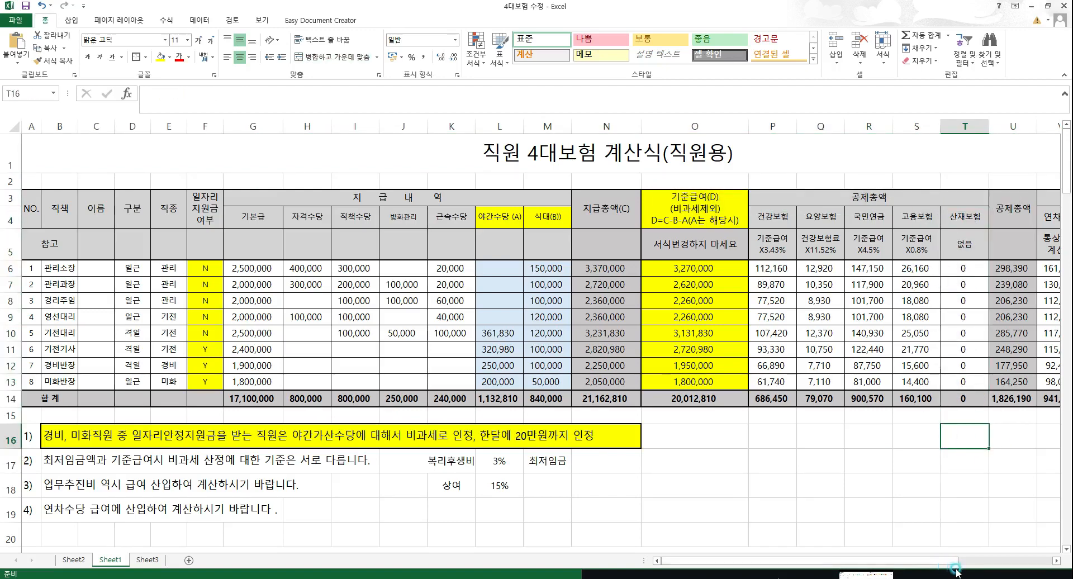
left_click_drag(952, 560, 1025, 559)
left_click_drag(808, 206, 796, 444)
left_click(793, 449)
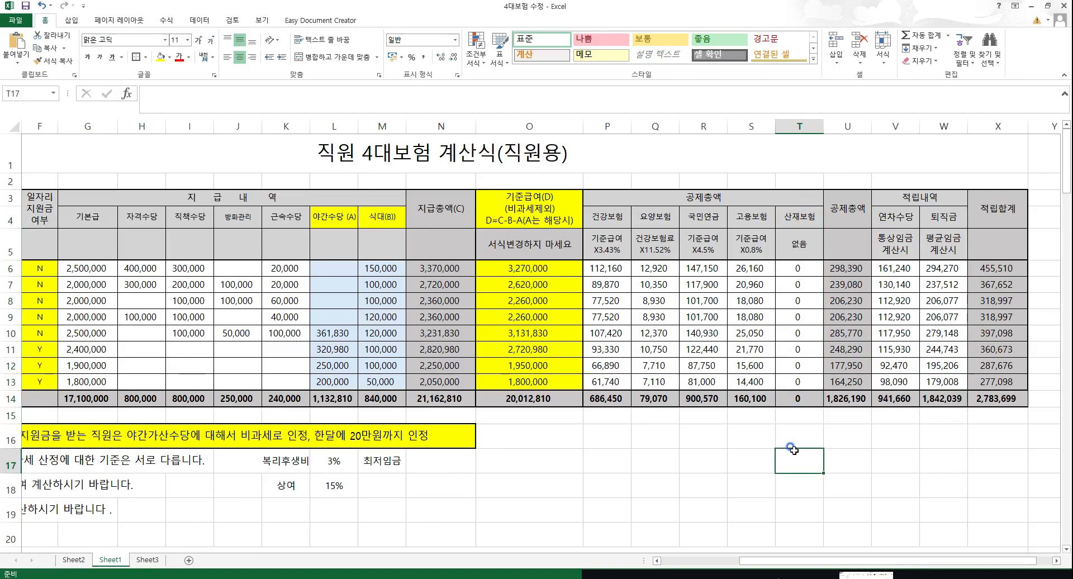
Inspect the 공제총액 sum formulas in rows 6 and 7 and the cells that row 6 adds up
left_click(854, 279)
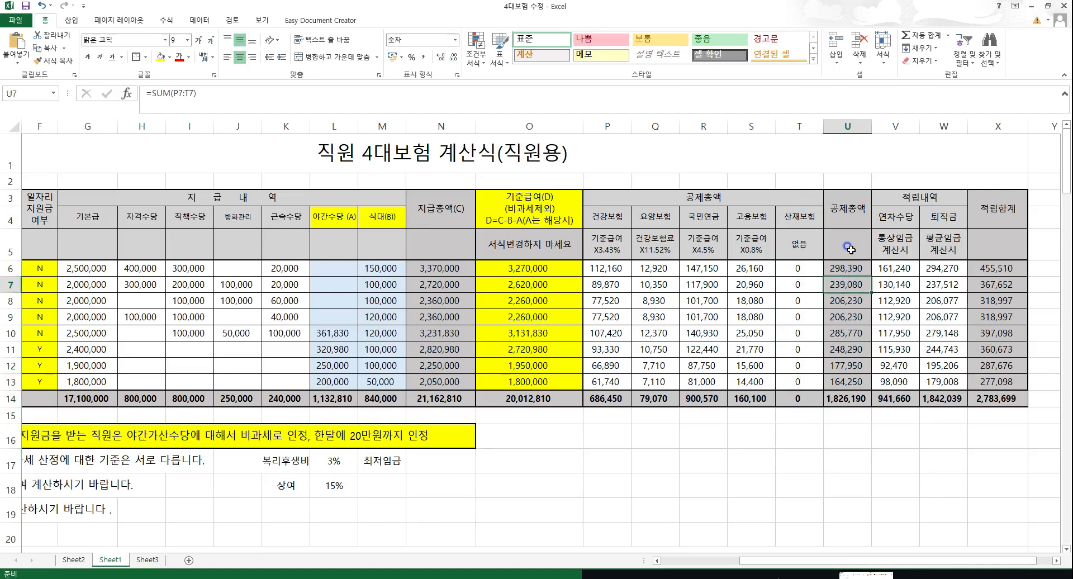
left_click(845, 260)
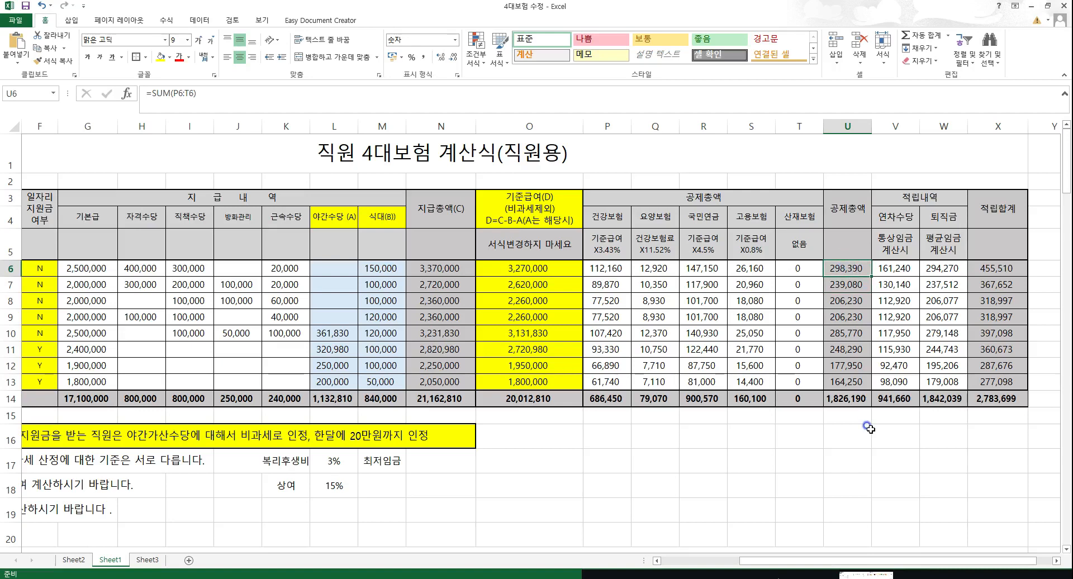
left_click(439, 92)
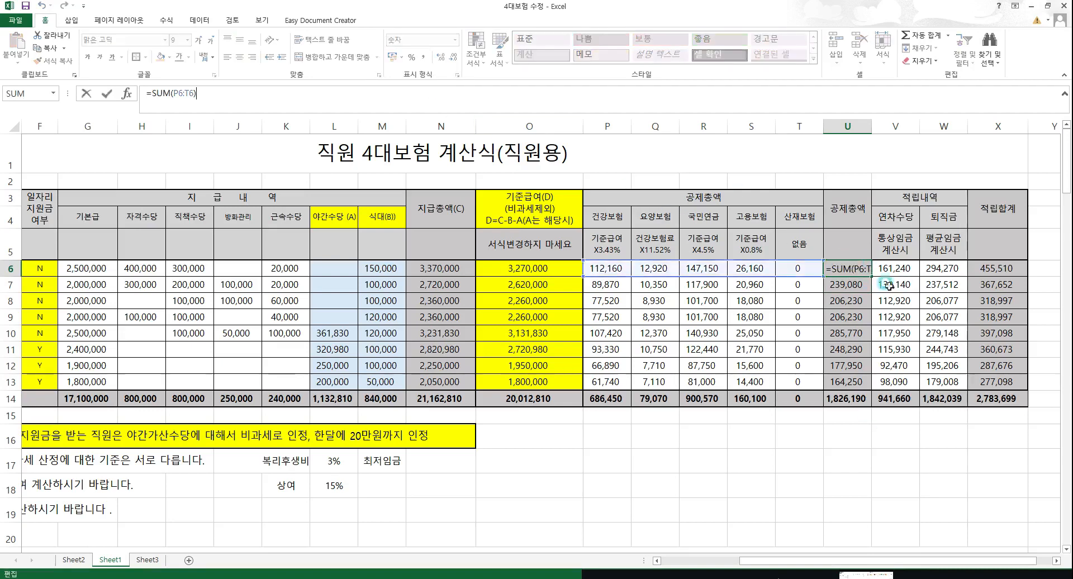
left_click(811, 525)
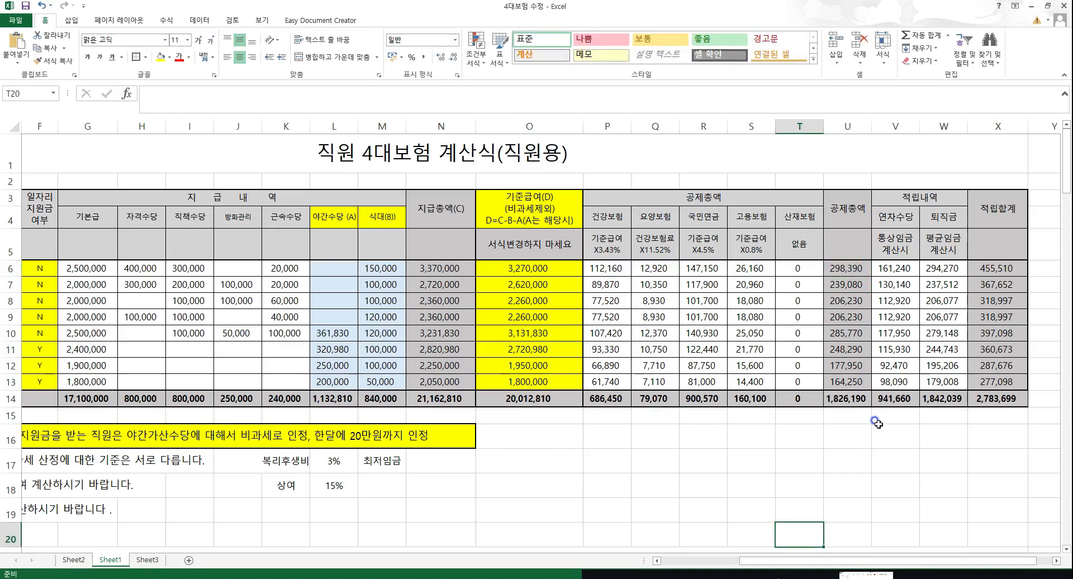
Examine the 연차수당 basis under 적립내역 and inspect the 연차수당 formula of 관리소장 in row 6
left_click(920, 195)
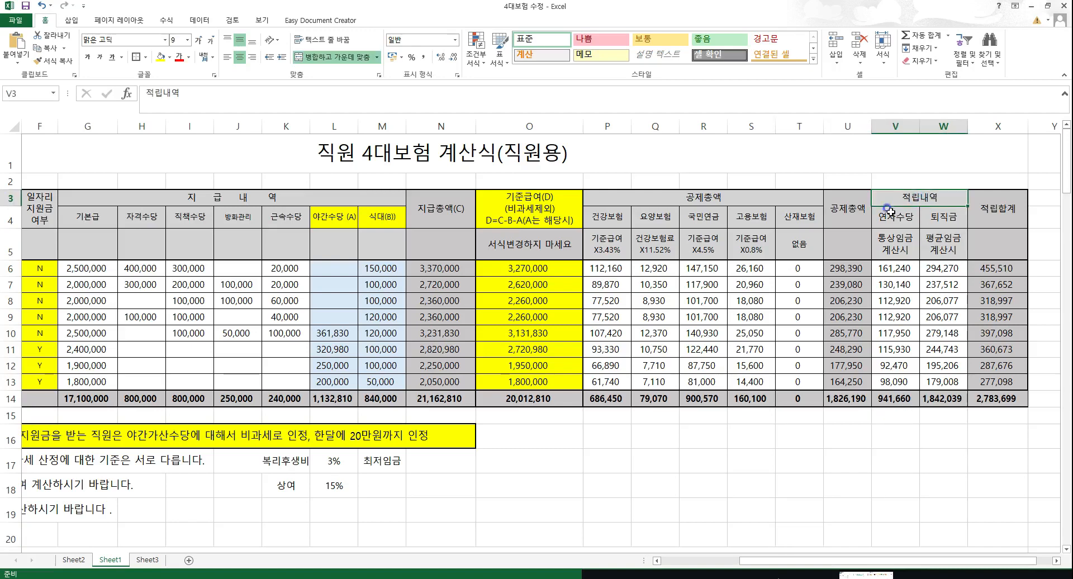
left_click(885, 217)
left_click(899, 238)
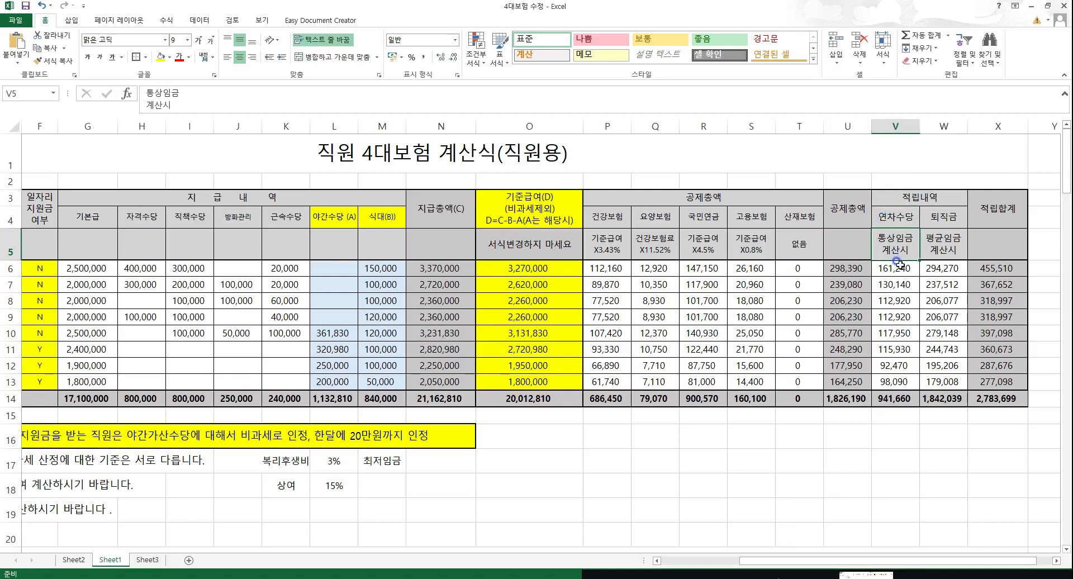
left_click(897, 267)
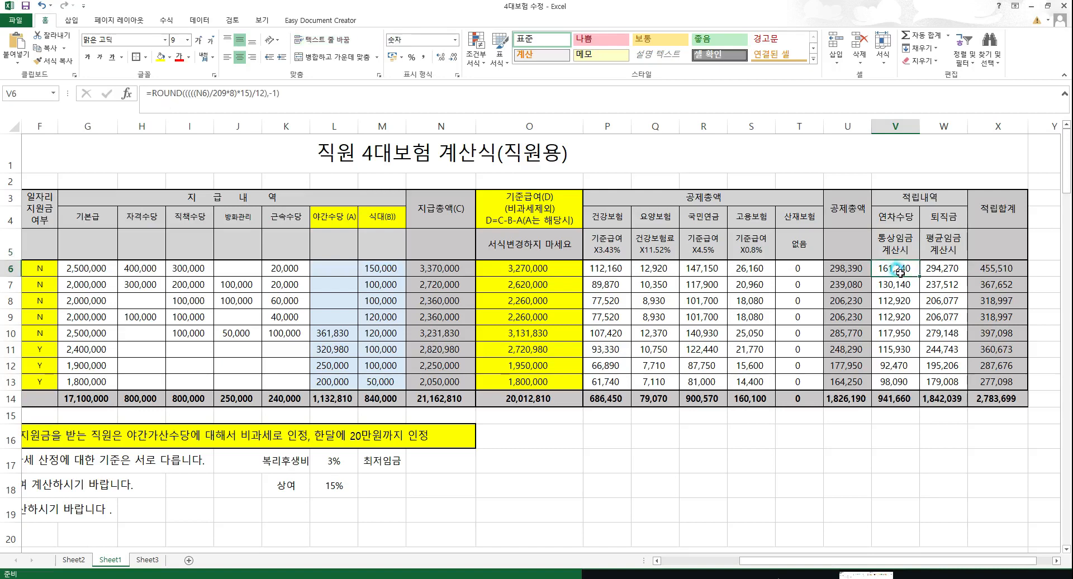
Inspect the 연차수당 formulas in rows 7 and 6 and the 지급총액 cell that row 6 uses
left_click(898, 284)
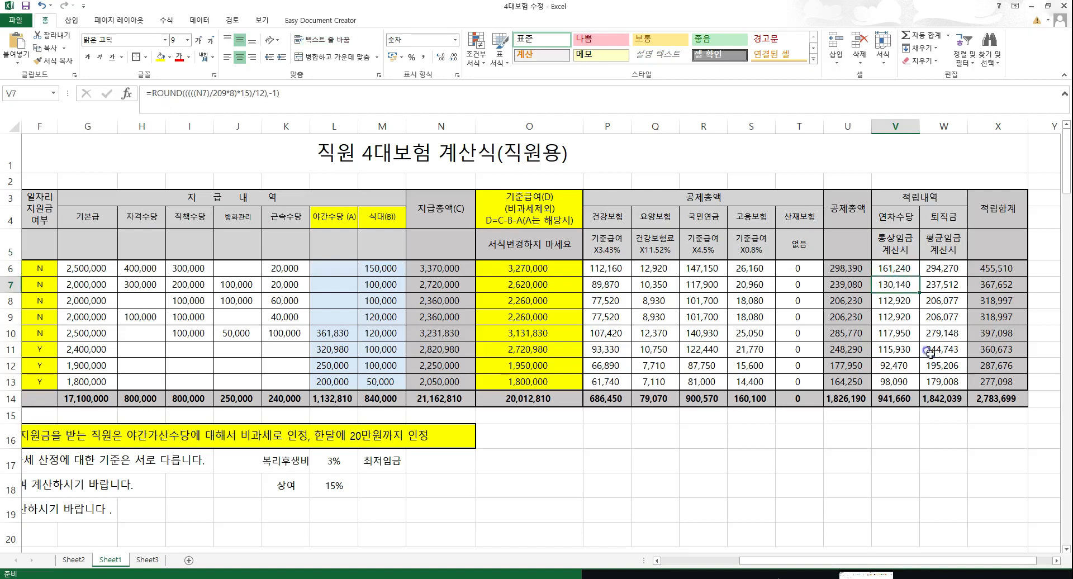
left_click(894, 264)
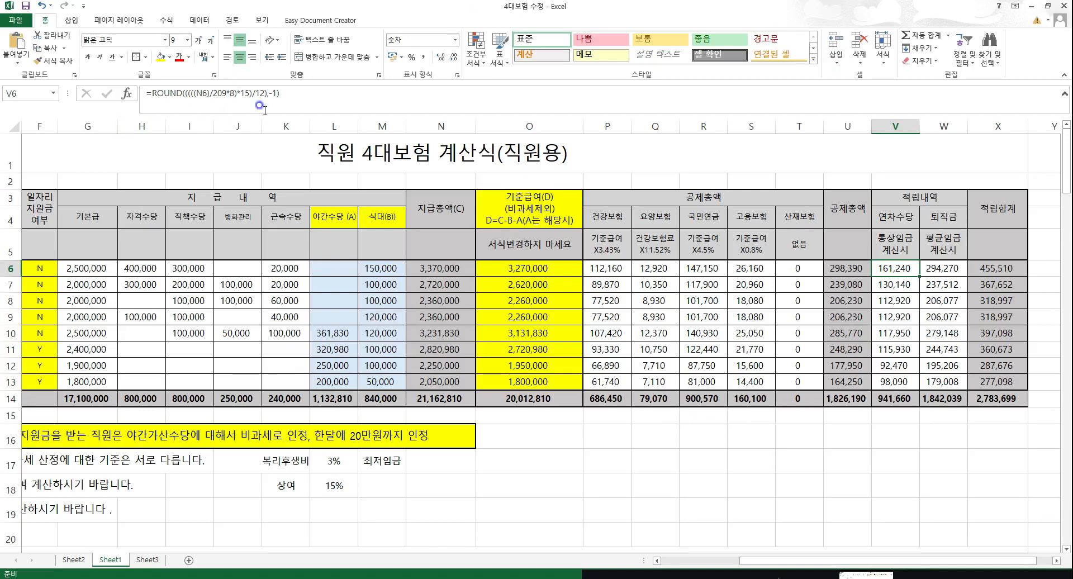
left_click(296, 94)
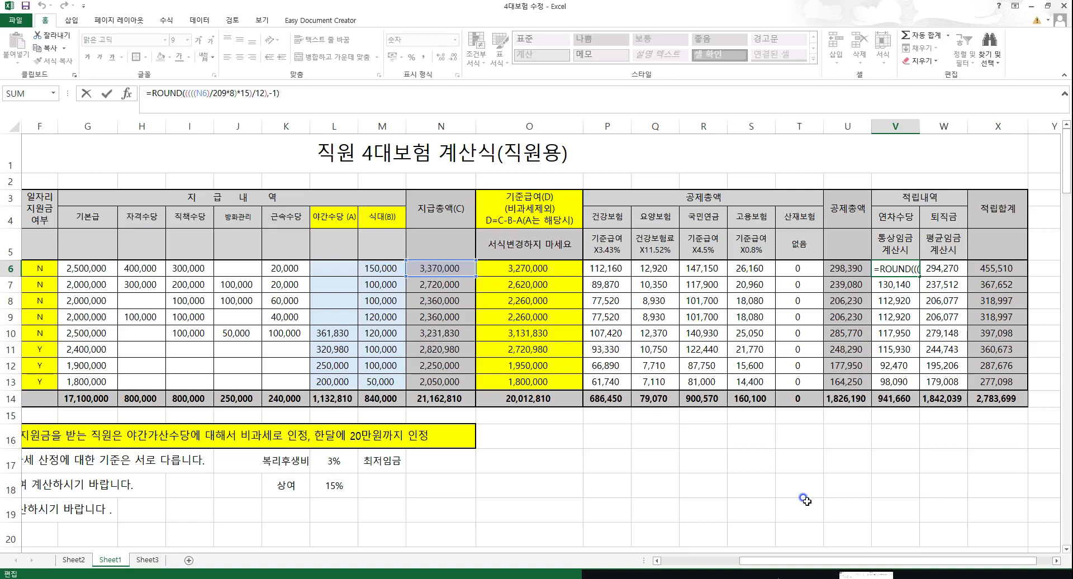
key("Return")
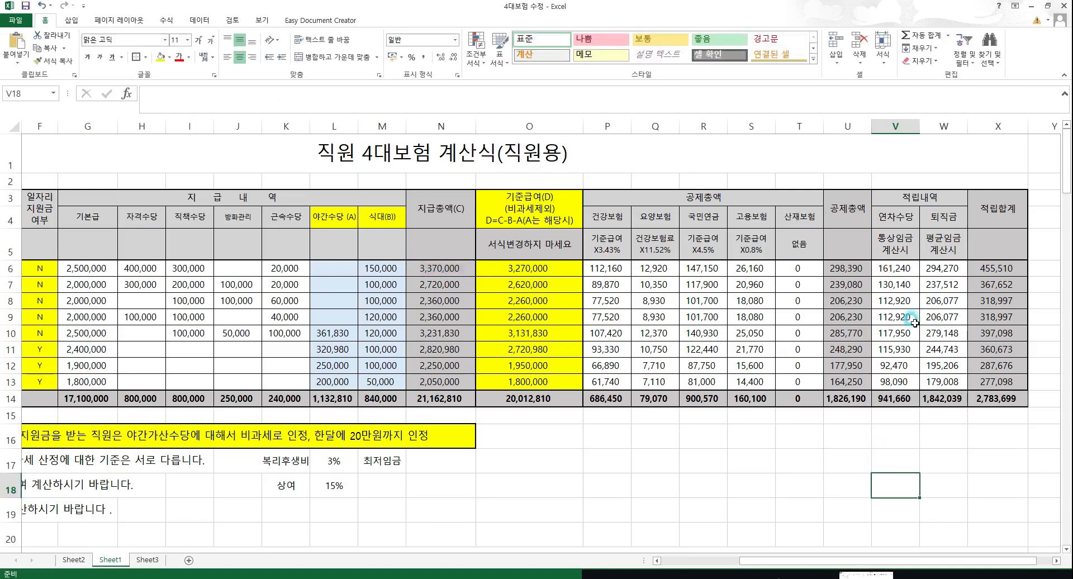
left_click(914, 269)
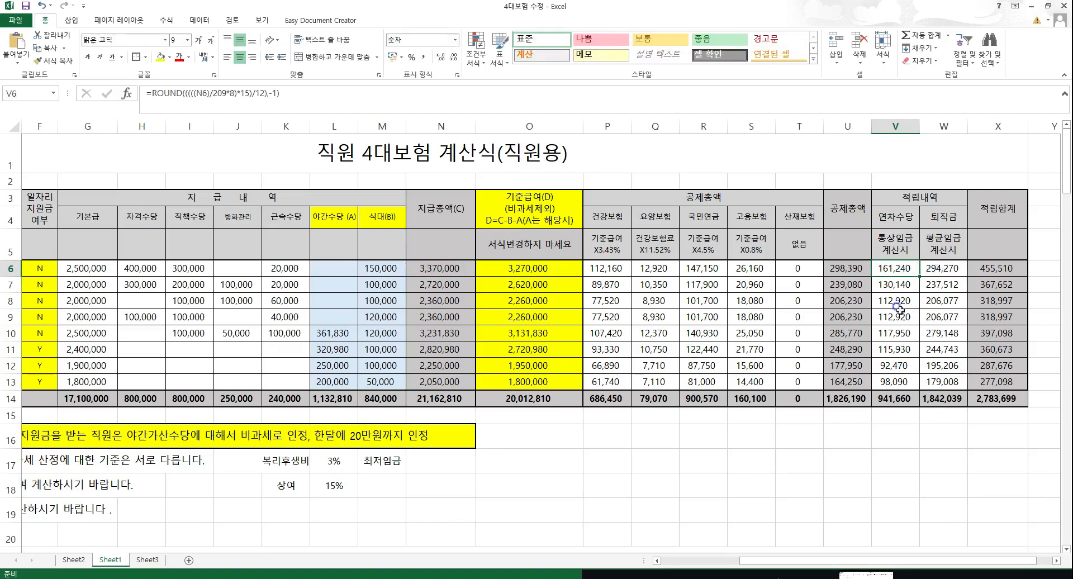
Inspect the 연차수당 formula of 경비반장 in row 12, including its 365*12 part
left_click(878, 363)
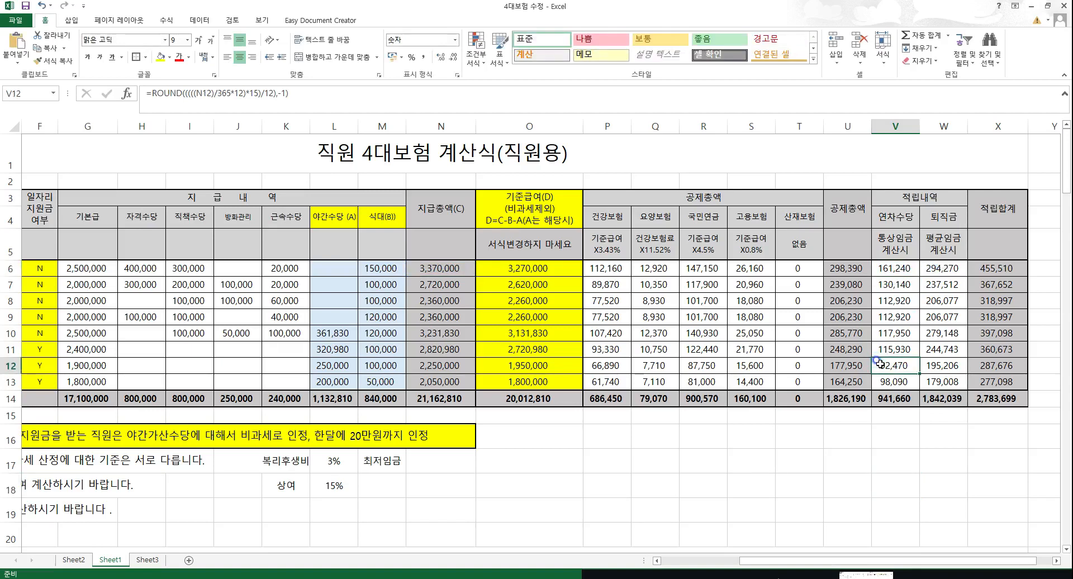
left_click(343, 94)
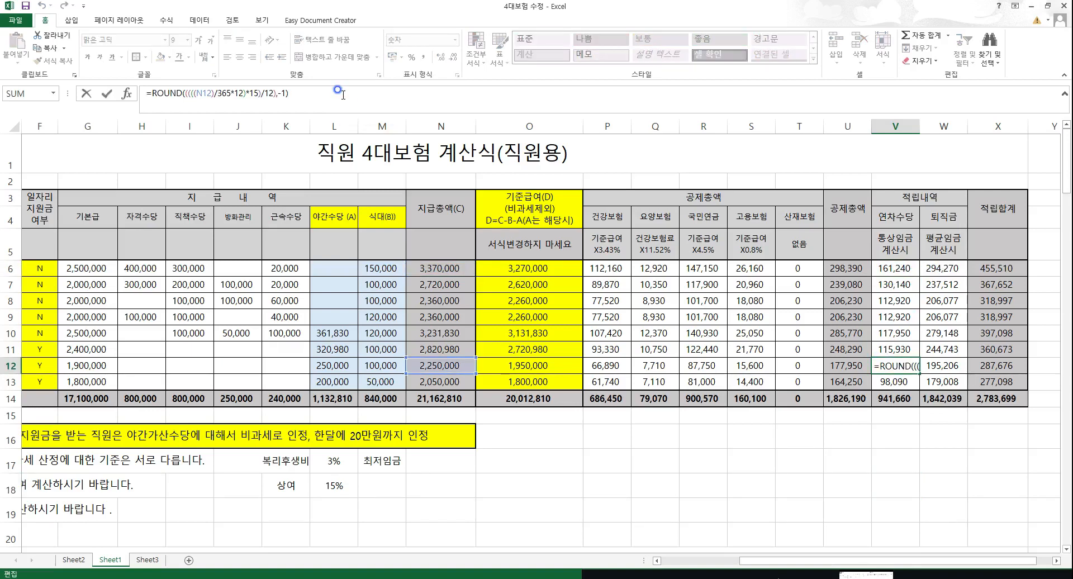
left_click(189, 95)
left_click(683, 481)
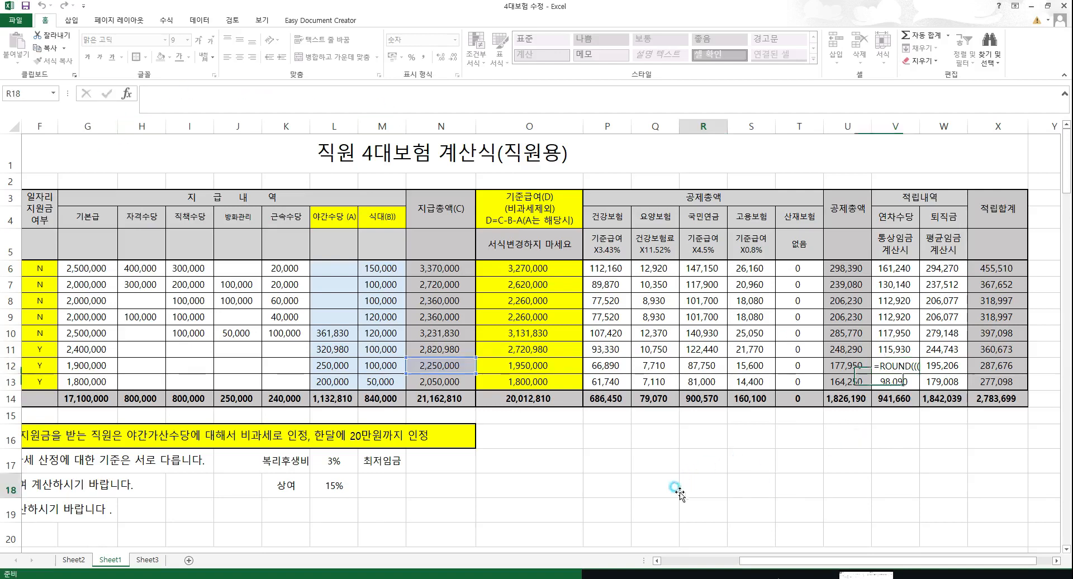
Check the 연차수당 formula of 기전대리 in V10, which subtracts L10, and fill it down to V12
left_click(894, 333)
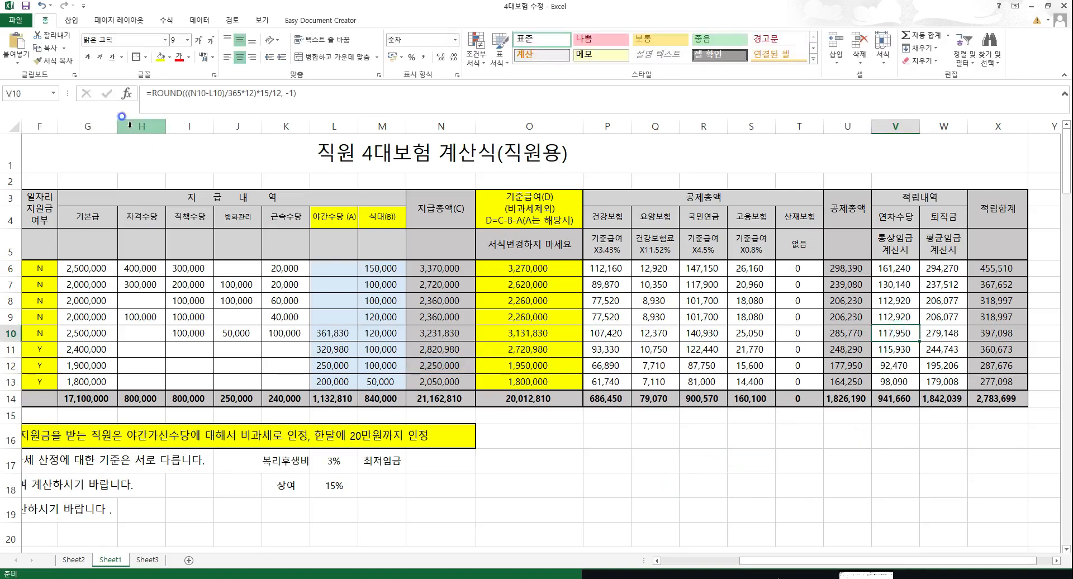
left_click(326, 91)
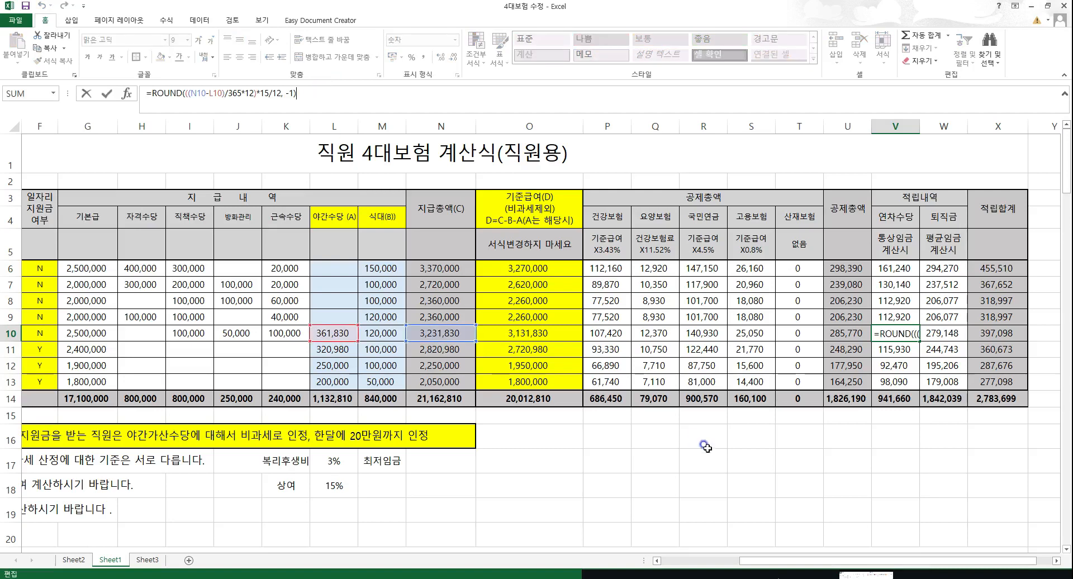
left_click(824, 427)
left_click(905, 334)
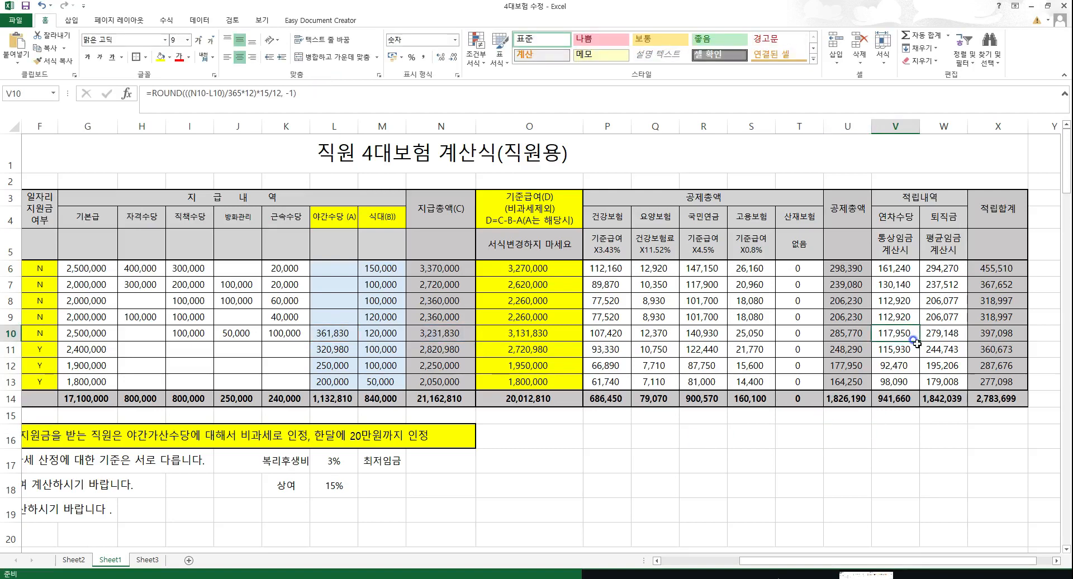
left_click_drag(916, 341, 901, 380)
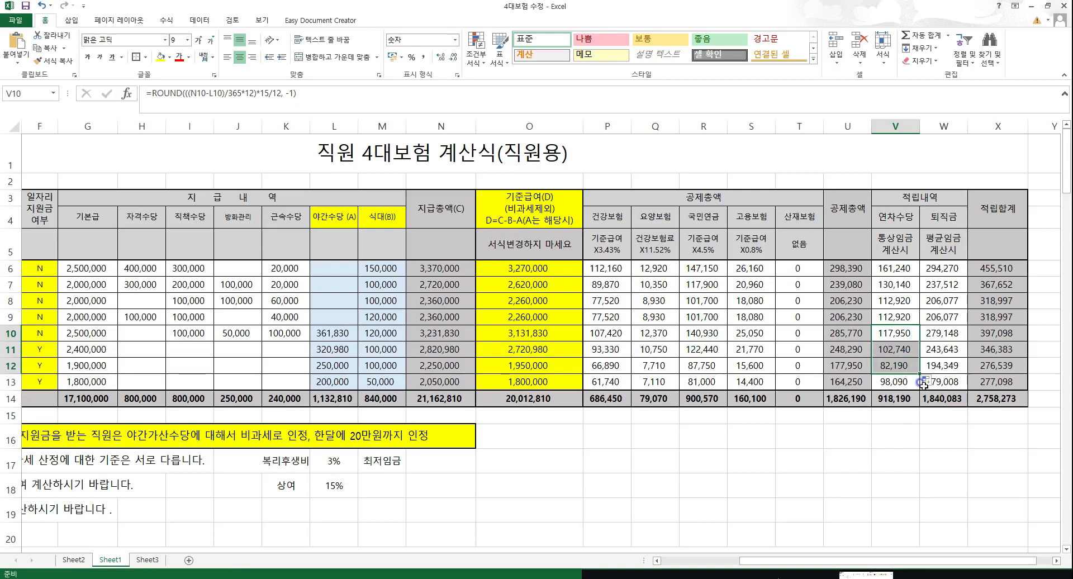
Check the 연차수당 formulas in rows 13 and 12 against the 통상임금 basis and the 야간수당 entries in rows 10 to 13
left_click(900, 380)
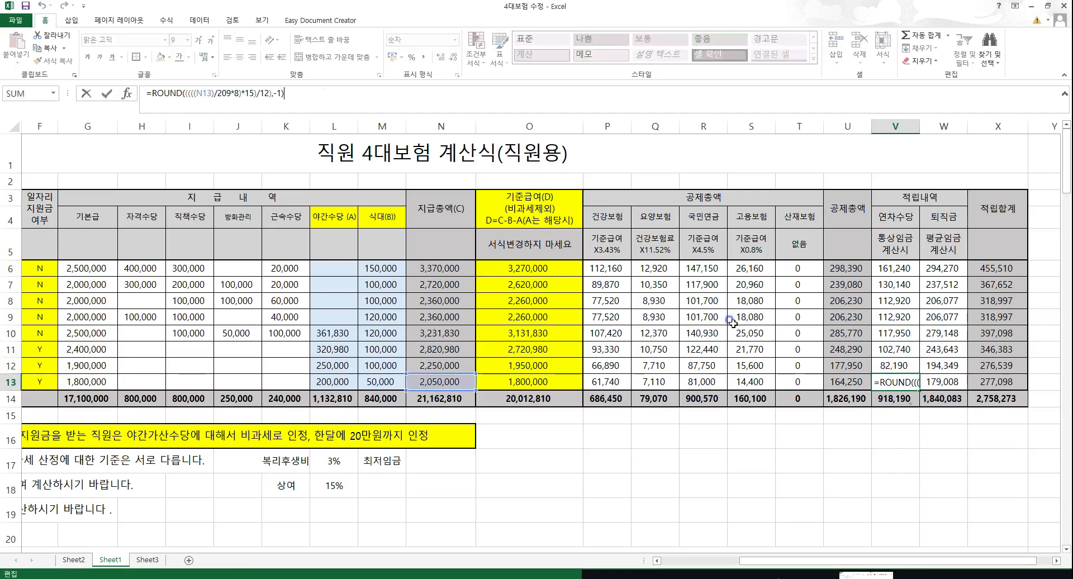
left_click(888, 365)
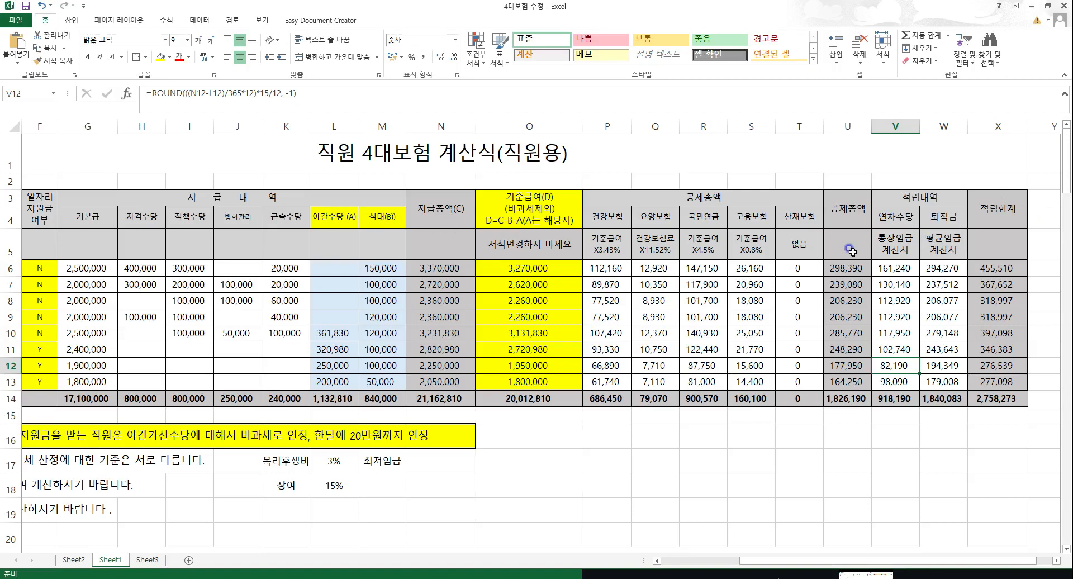
left_click(882, 244)
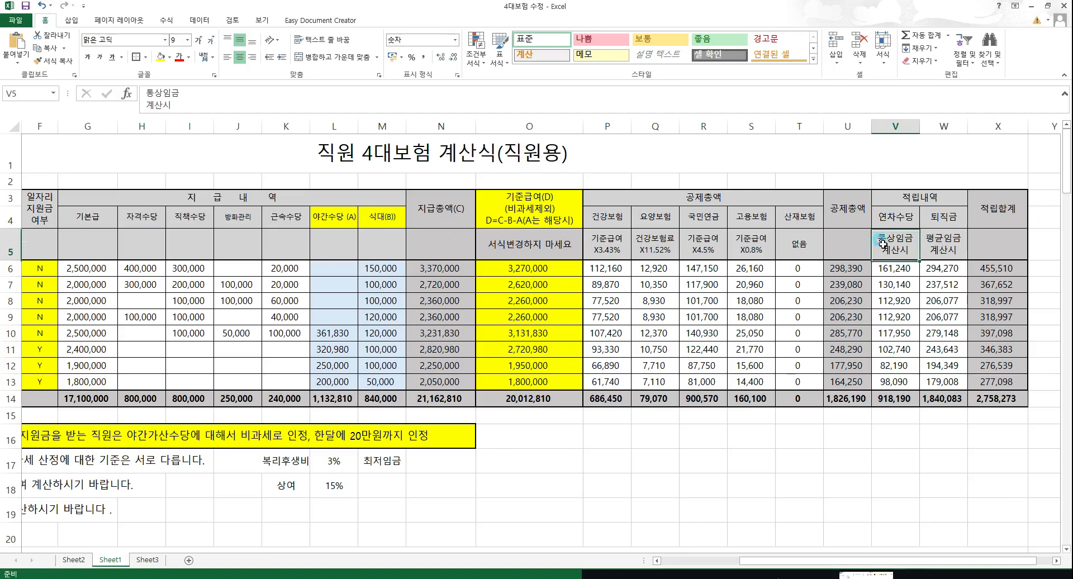
left_click(383, 331)
left_click(900, 250)
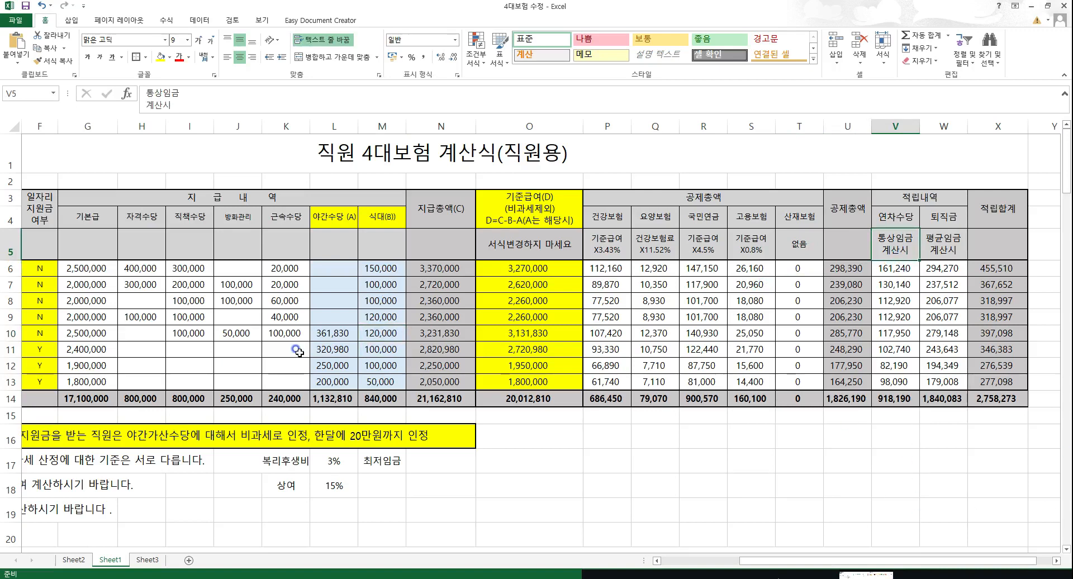
left_click_drag(346, 334, 334, 383)
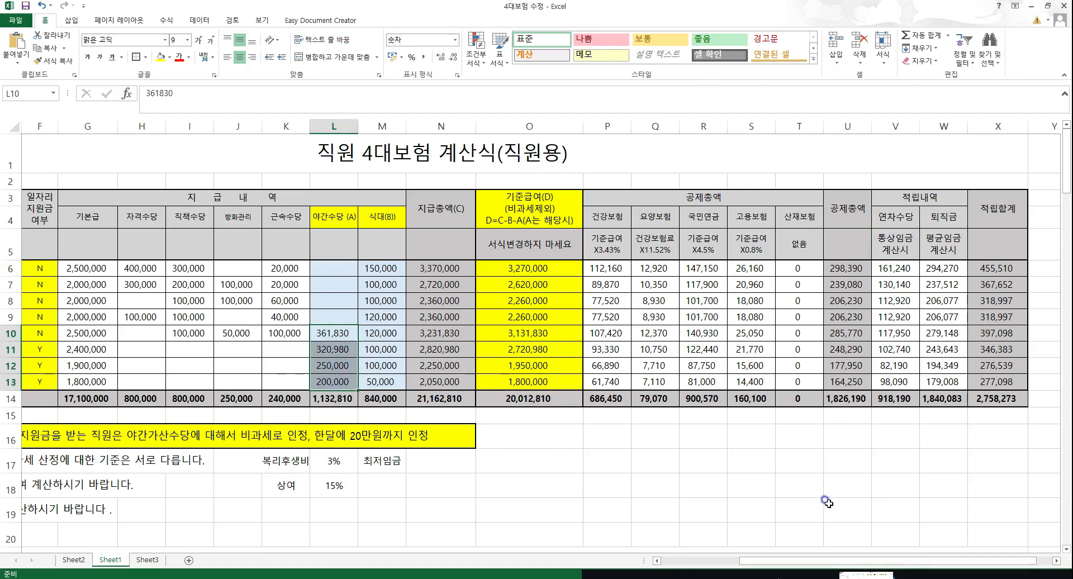
left_click(906, 381)
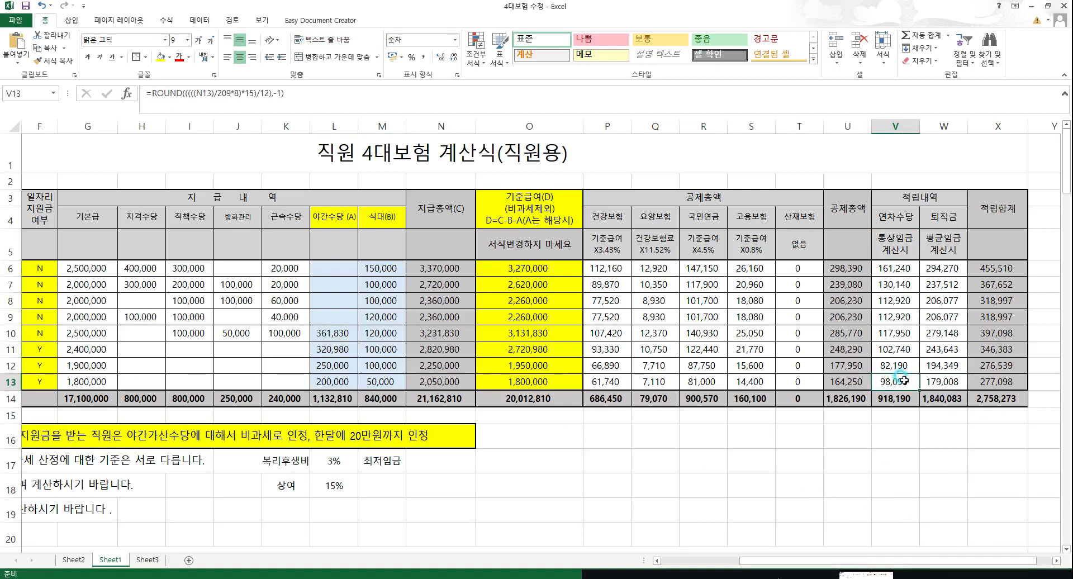
left_click(311, 96)
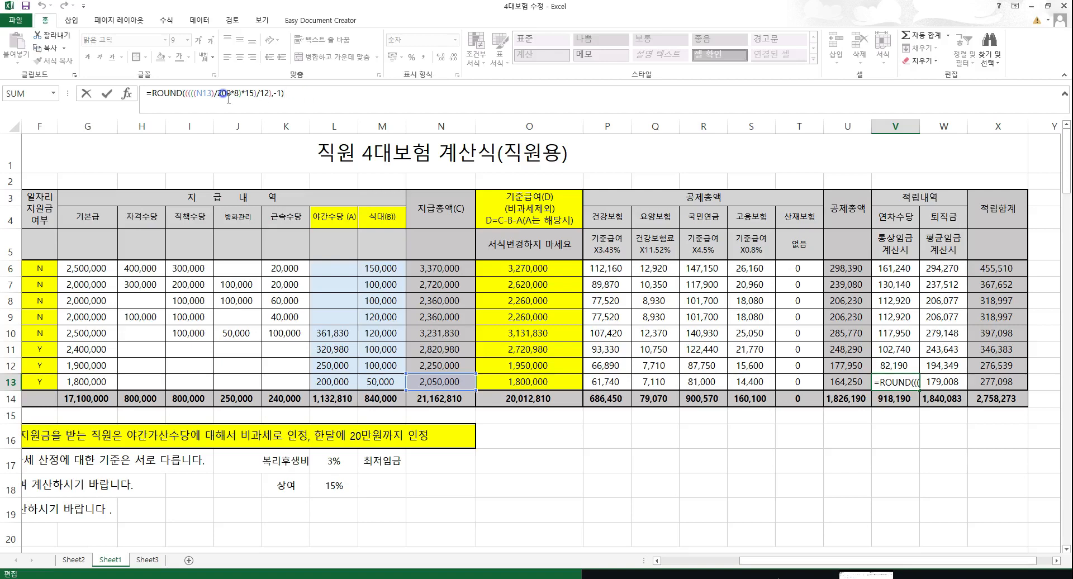
left_click(212, 92)
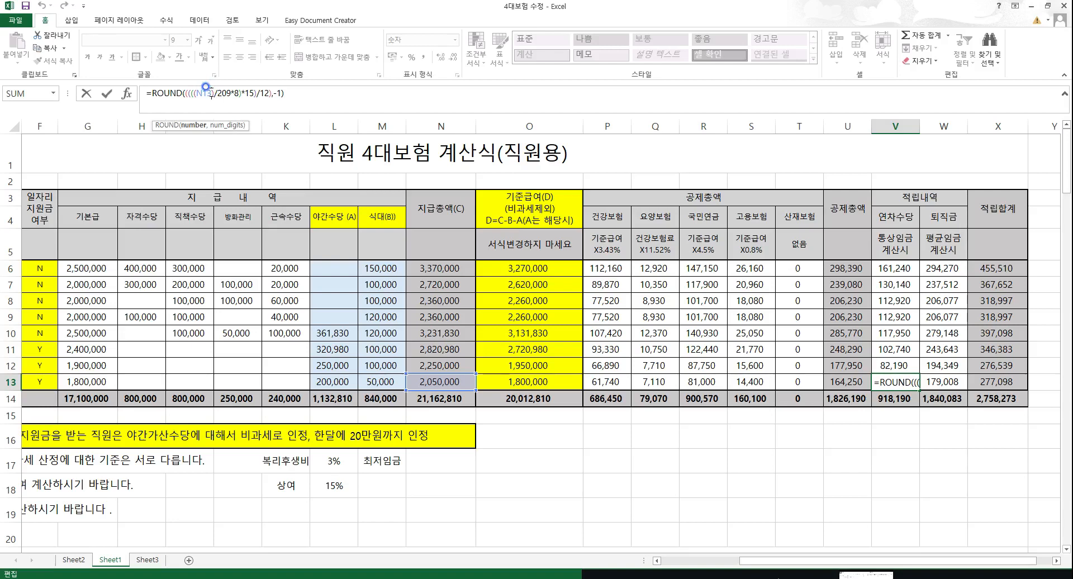
key("Escape")
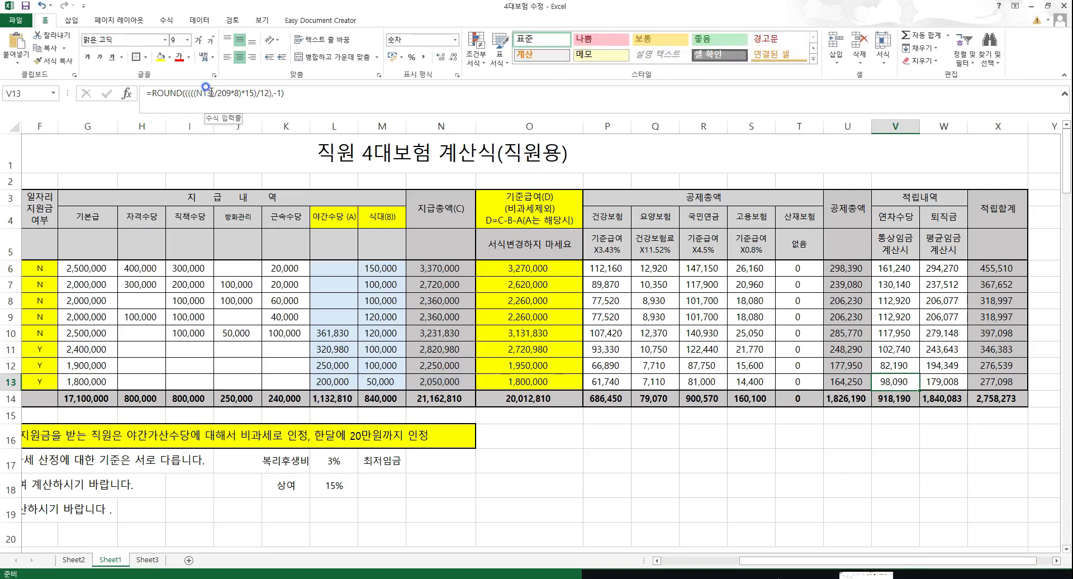
type("-")
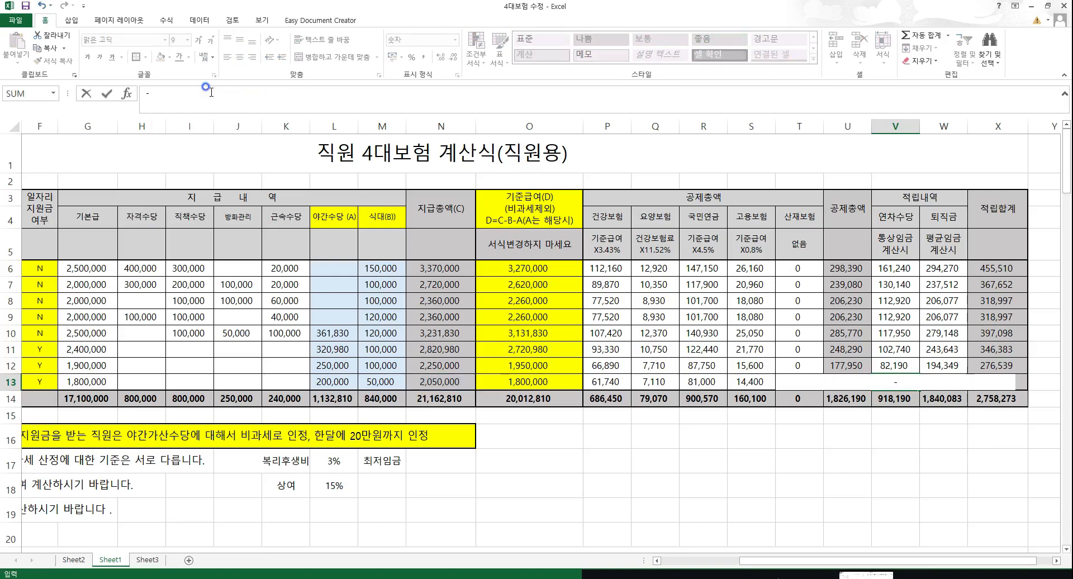
key("Escape")
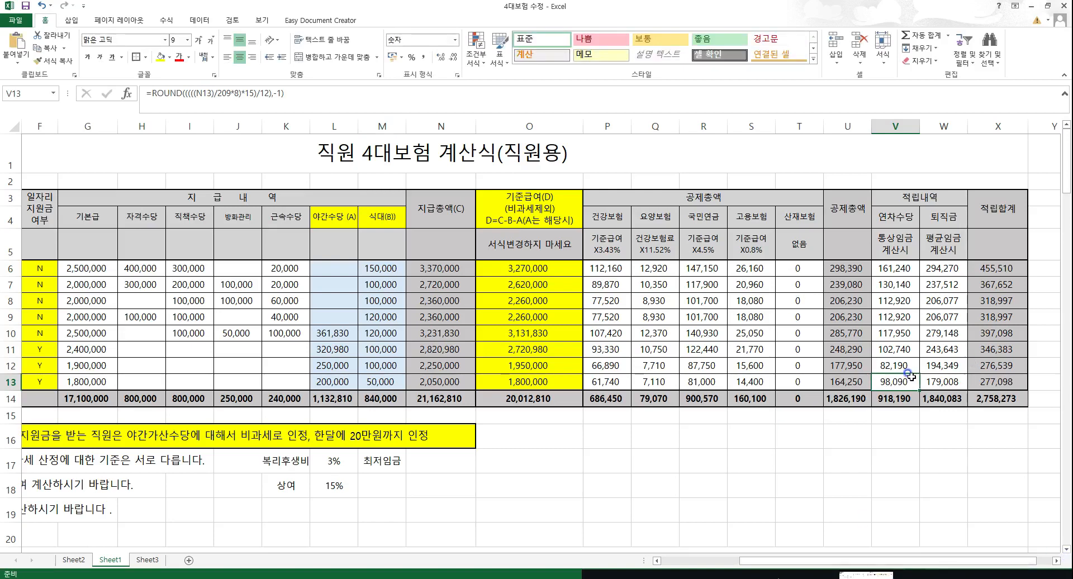
Compare the 연차수당 formulas of 관리소장 and 관리과장 with that of 미화반장 in row 13
left_click(894, 268)
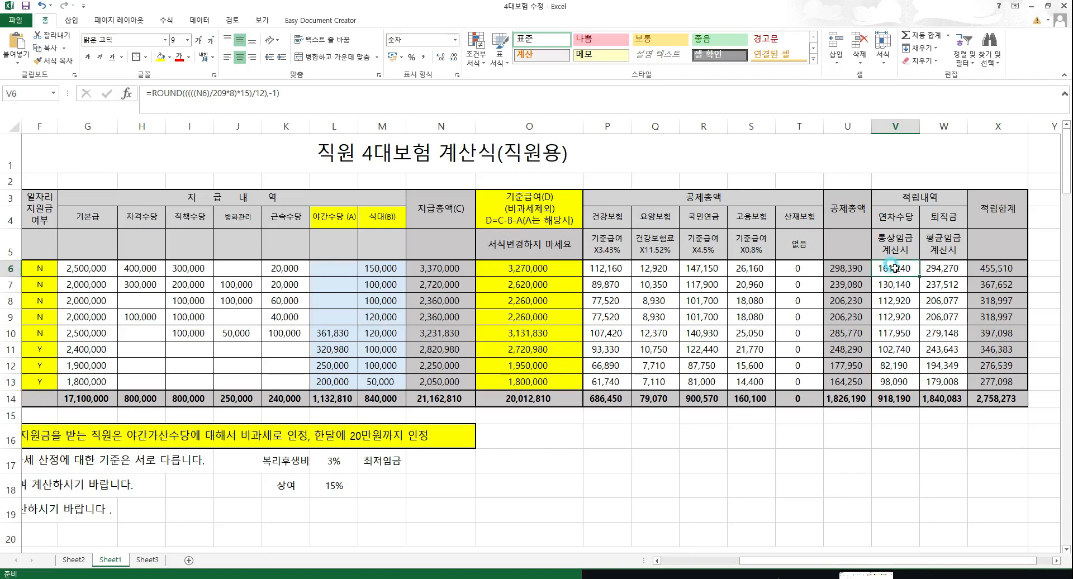
left_click(885, 384)
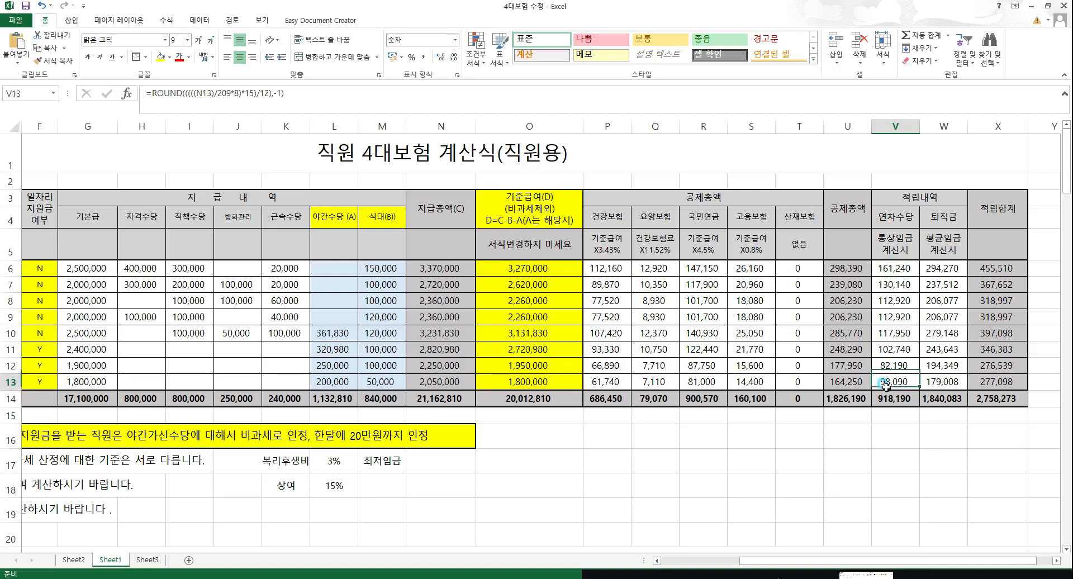
left_click(889, 269)
left_click(891, 284)
left_click(892, 384)
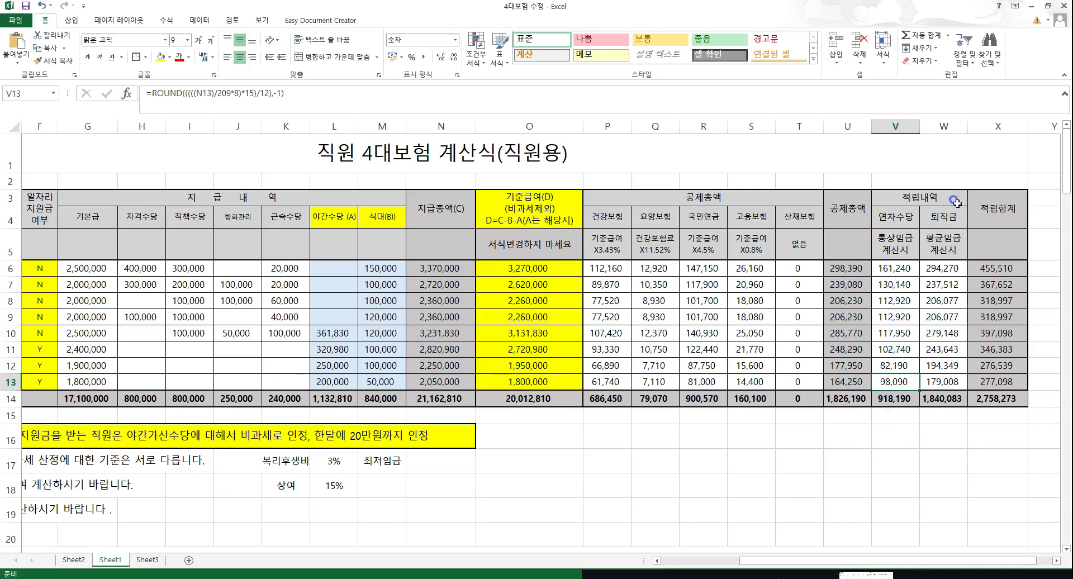
Inspect the 퇴직금 and 적립합계 formulas of 관리소장 in row 6
left_click(933, 270)
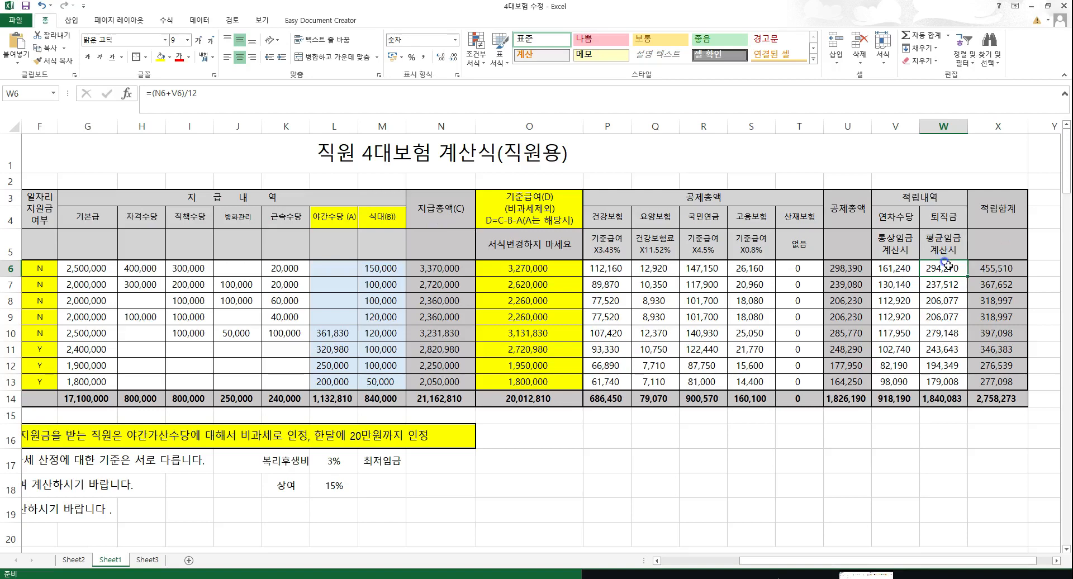
left_click(1006, 262)
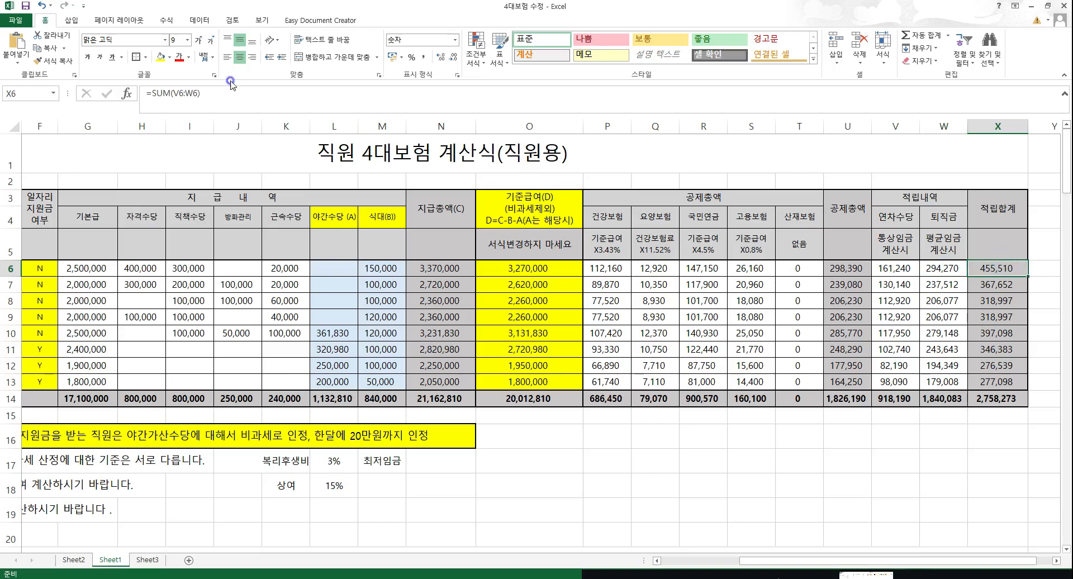
left_click(810, 395)
left_click(893, 483)
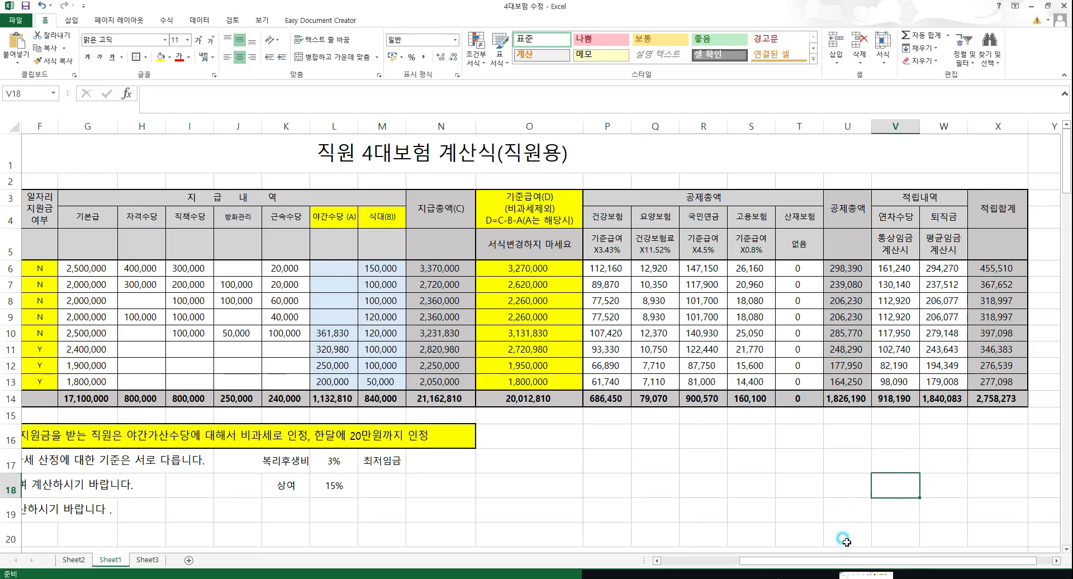
Examine the 직원 4대보험 계산식(사업자용) table, reviewing its 고용보험(150미만) and 산재보험 columns from their headings to the 합계 row
left_click_drag(838, 560, 484, 544)
scroll(715, 380, "down", 4)
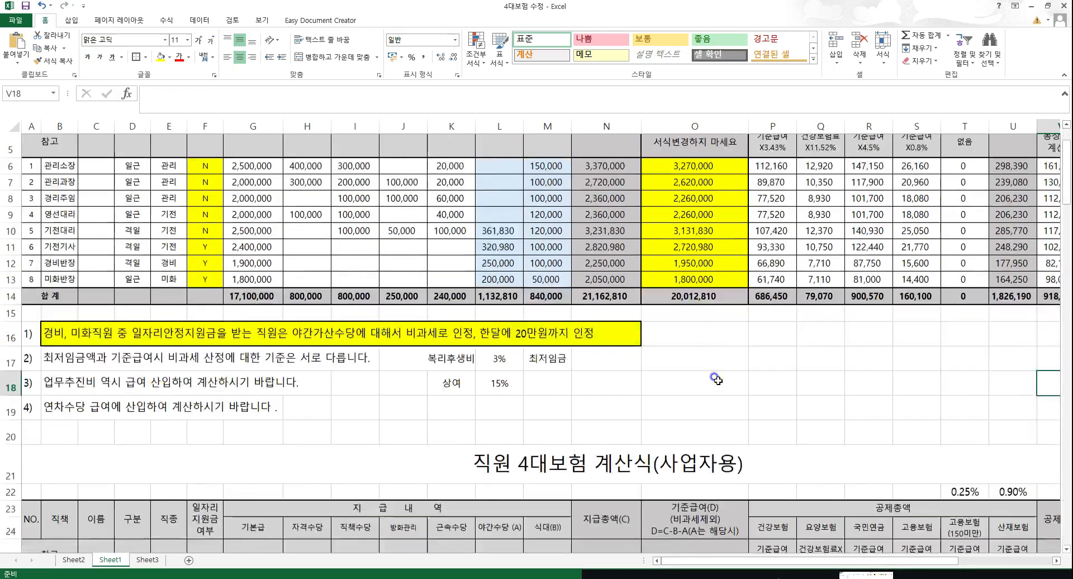
scroll(717, 380, "down", 2)
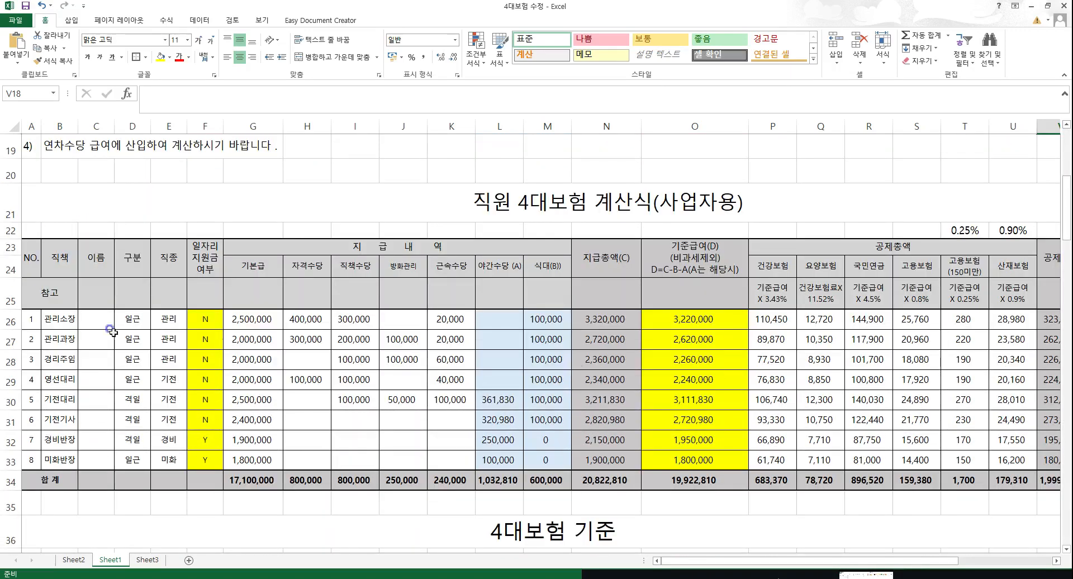
scroll(307, 261, "up", 4)
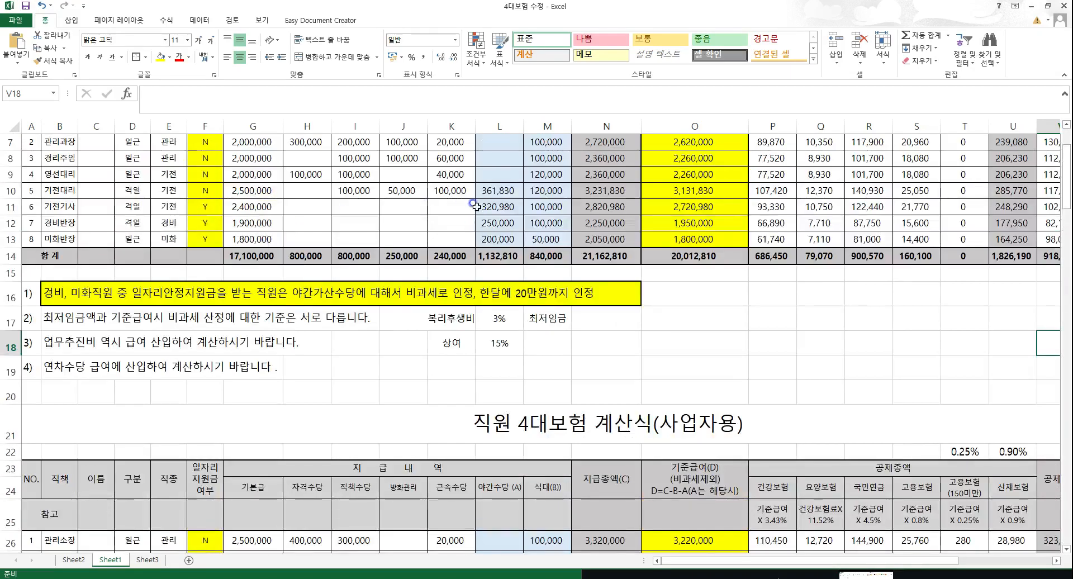
scroll(615, 279, "down", 4)
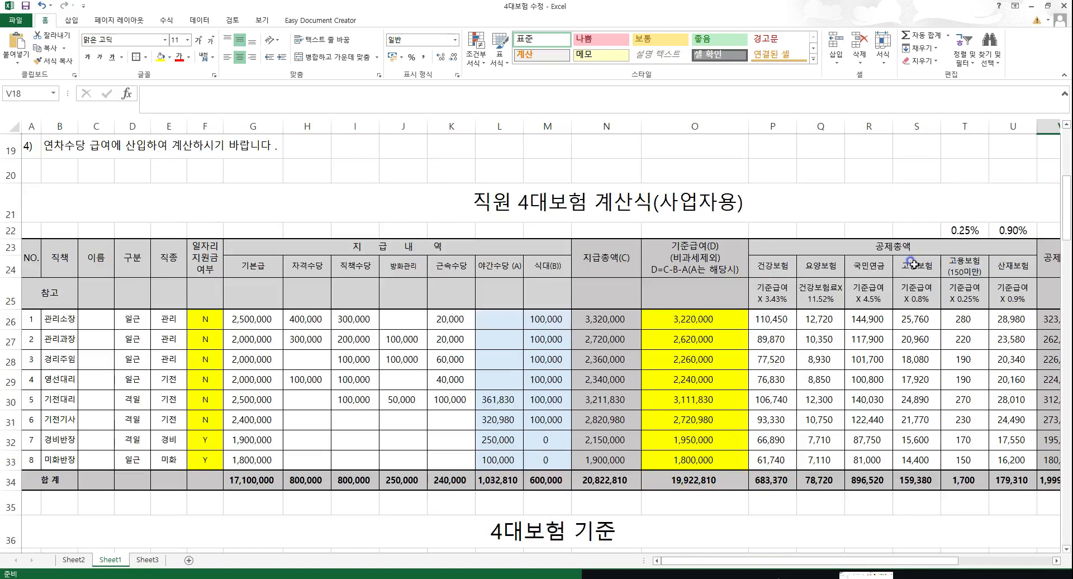
left_click_drag(949, 258, 1010, 482)
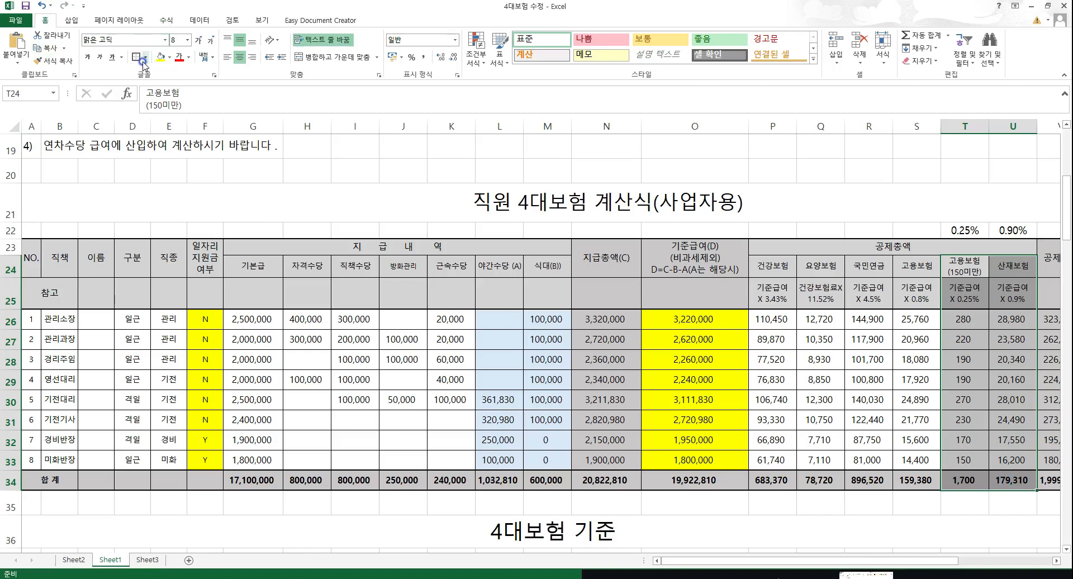
left_click(957, 510)
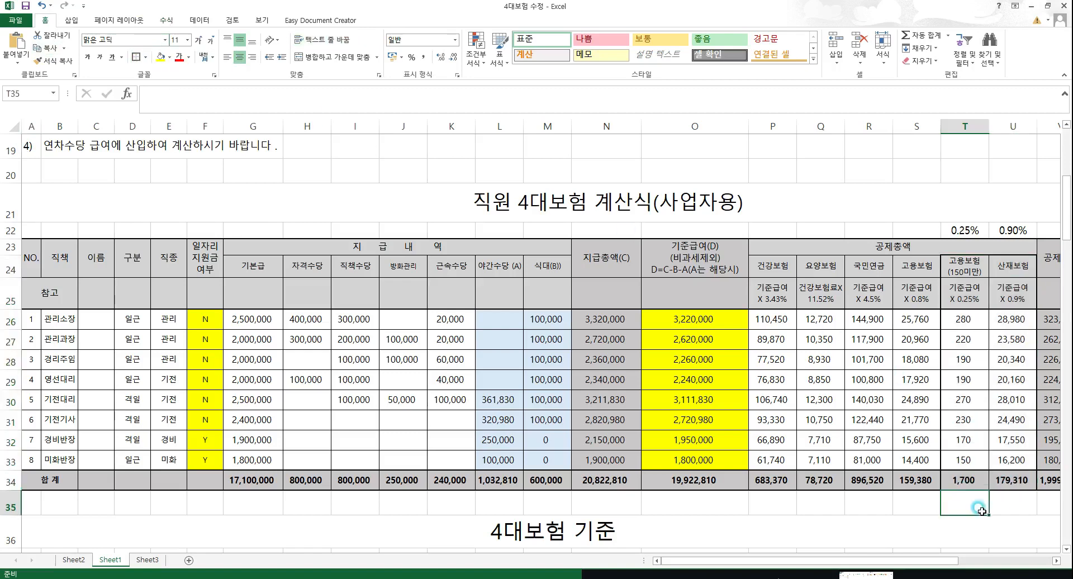
Compare the 건강보험 column and 관리소장's 건강보험 formula in the 사업자용 table with the 직원용 table
left_click(963, 484)
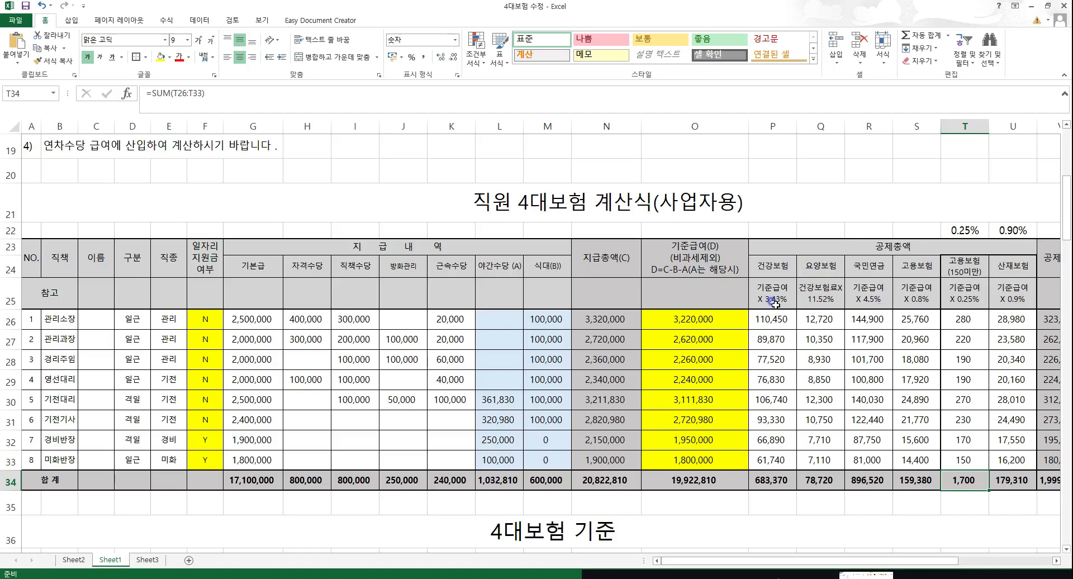
left_click_drag(772, 267, 773, 450)
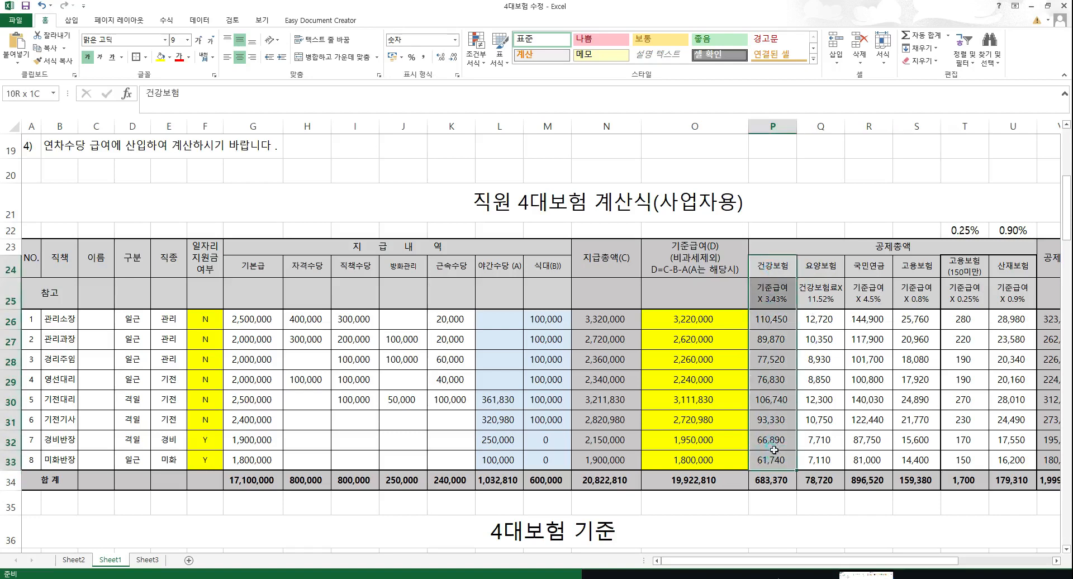
left_click(757, 316)
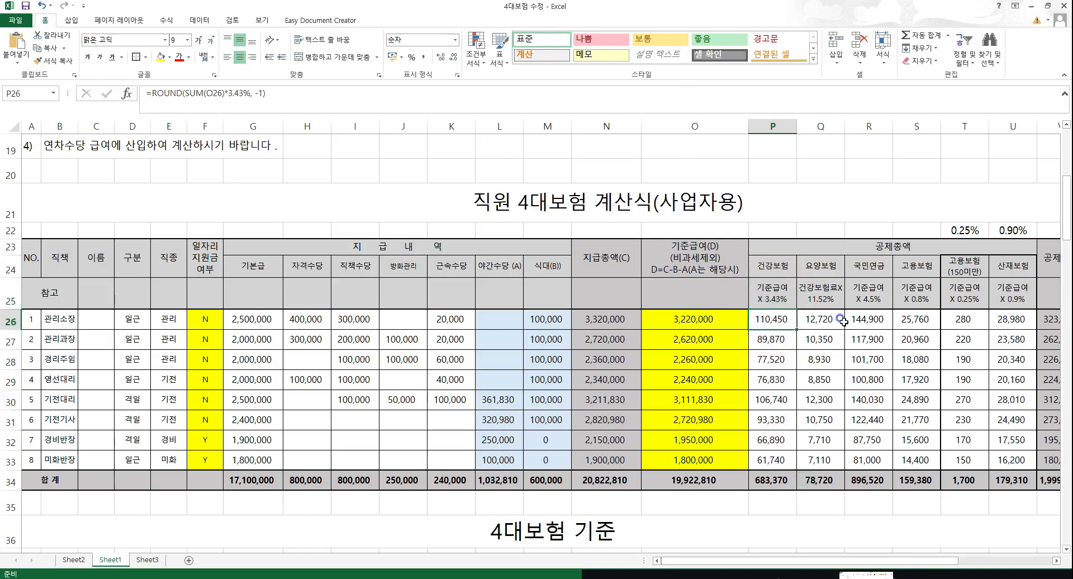
scroll(894, 373, "up", 6)
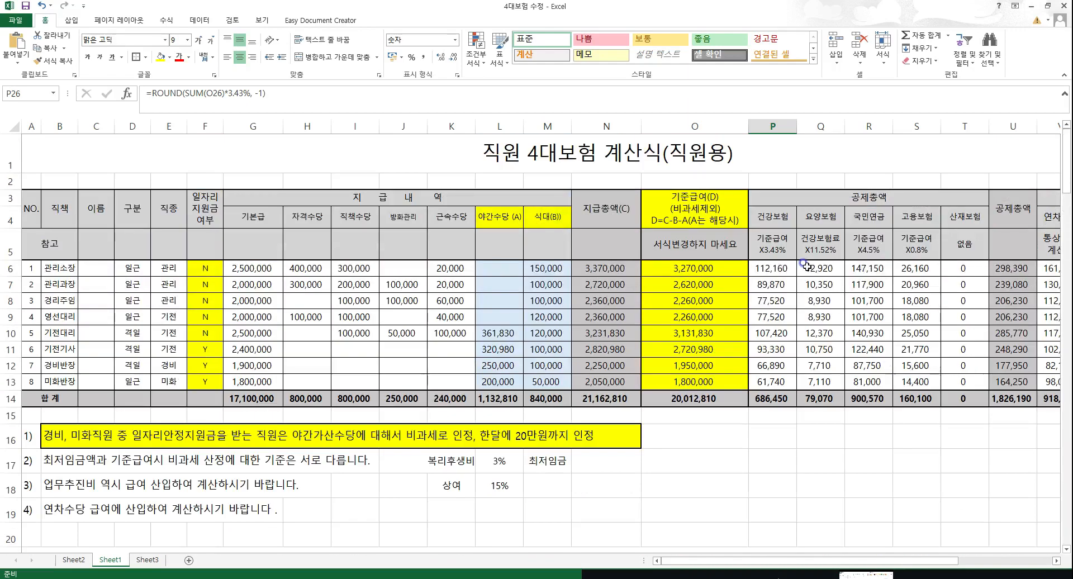
scroll(806, 267, "down", 4)
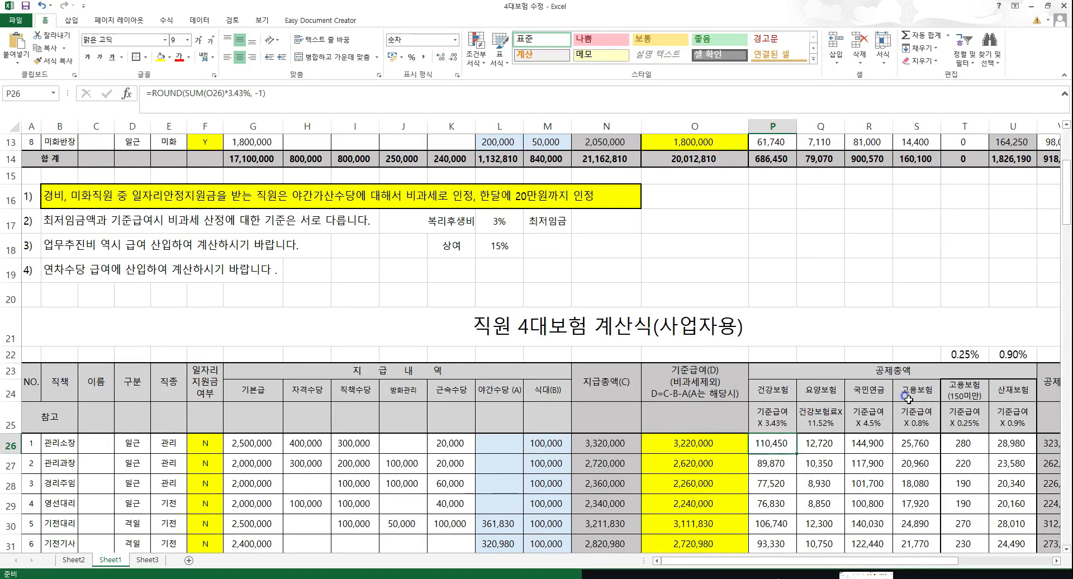
Check the 고용보험 formulas in rows 26 and 27 and the rate note under the 고용보험(150미만) heading
left_click(915, 447)
left_click(915, 463)
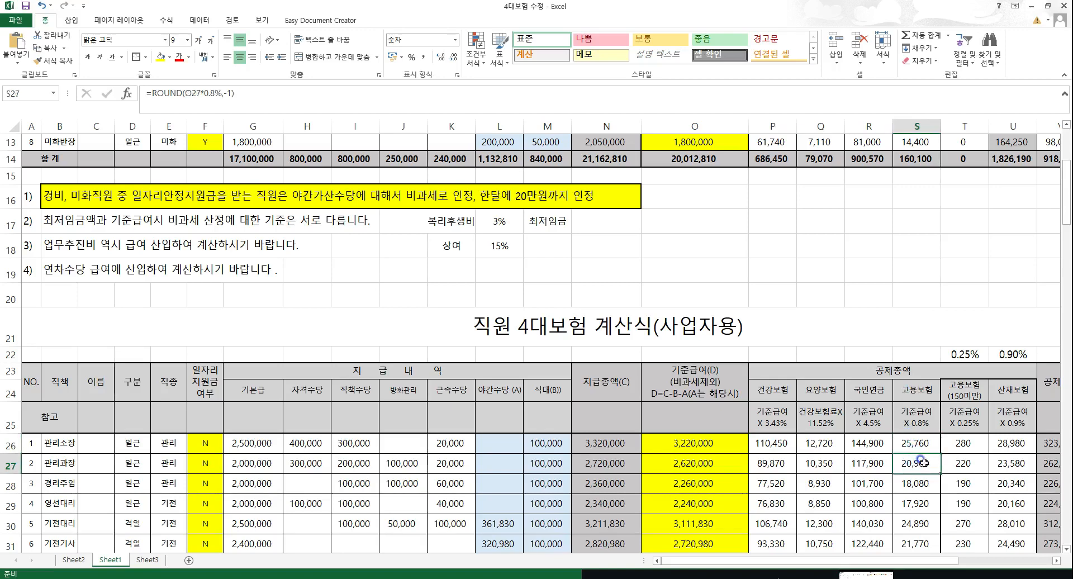
left_click(945, 392)
left_click(969, 422)
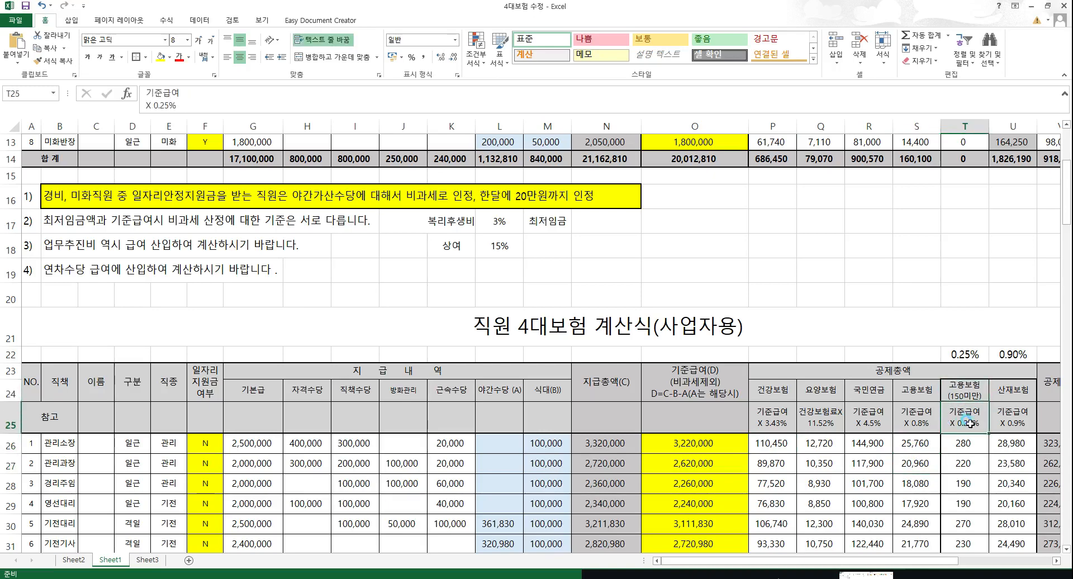
Consult the 산재관련자료 and 고용보험관련자료 rate tables below the 사업자용 table
scroll(591, 442, "down", 6)
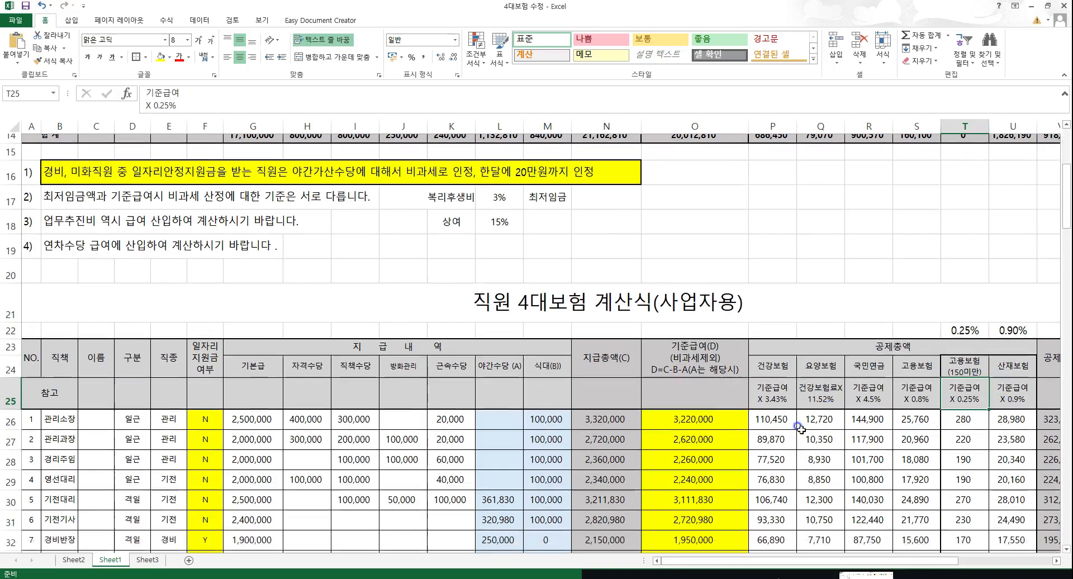
scroll(591, 443, "down", 12)
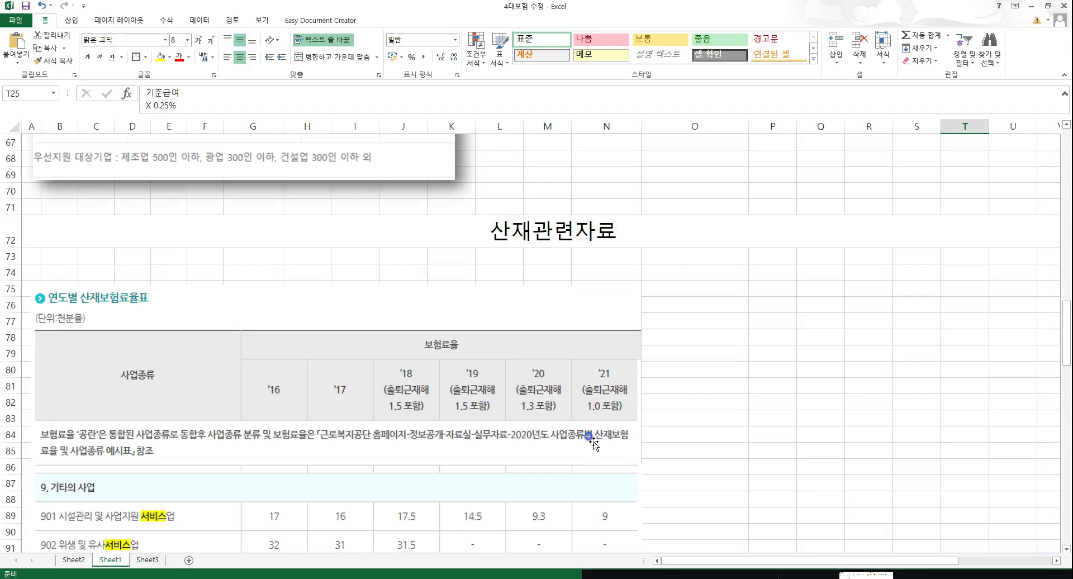
scroll(592, 441, "down", 2)
scroll(592, 441, "up", 7)
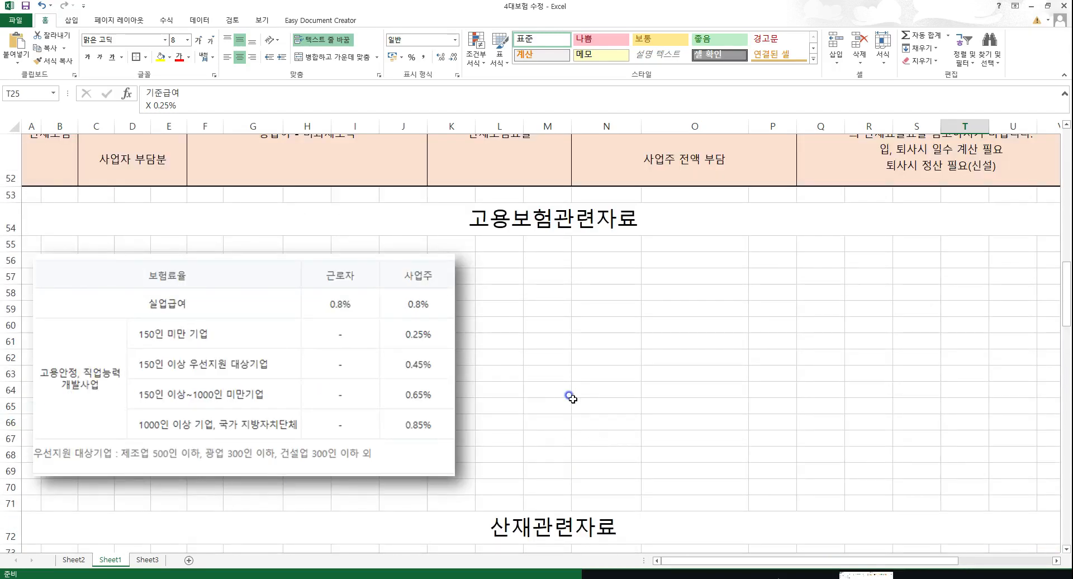
scroll(1016, 414, "up", 12)
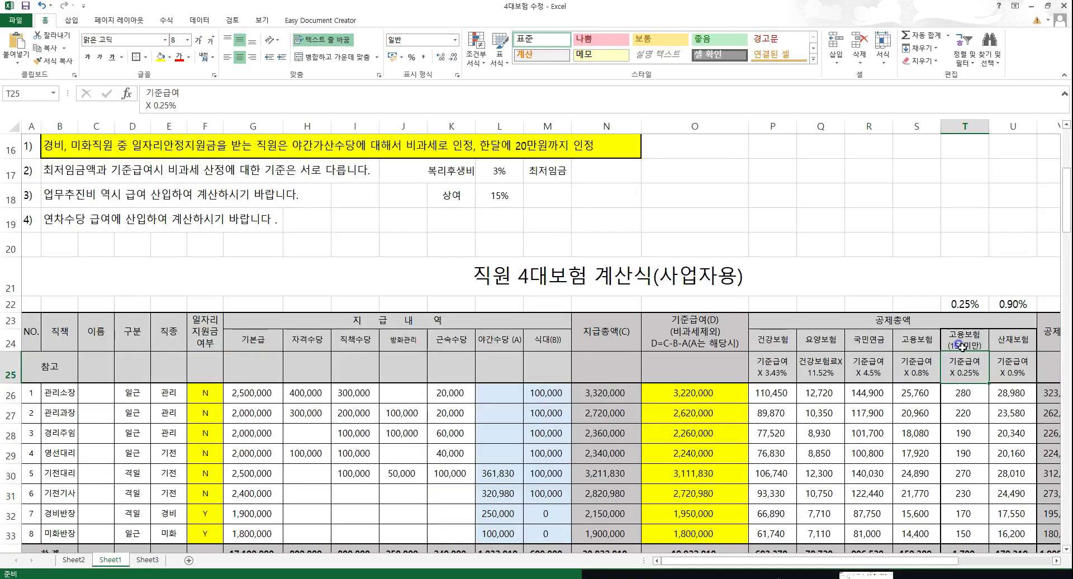
Check the 고용보험(150미만) rate in T22 and the formulas that use it in rows 26 to 33
left_click(961, 302)
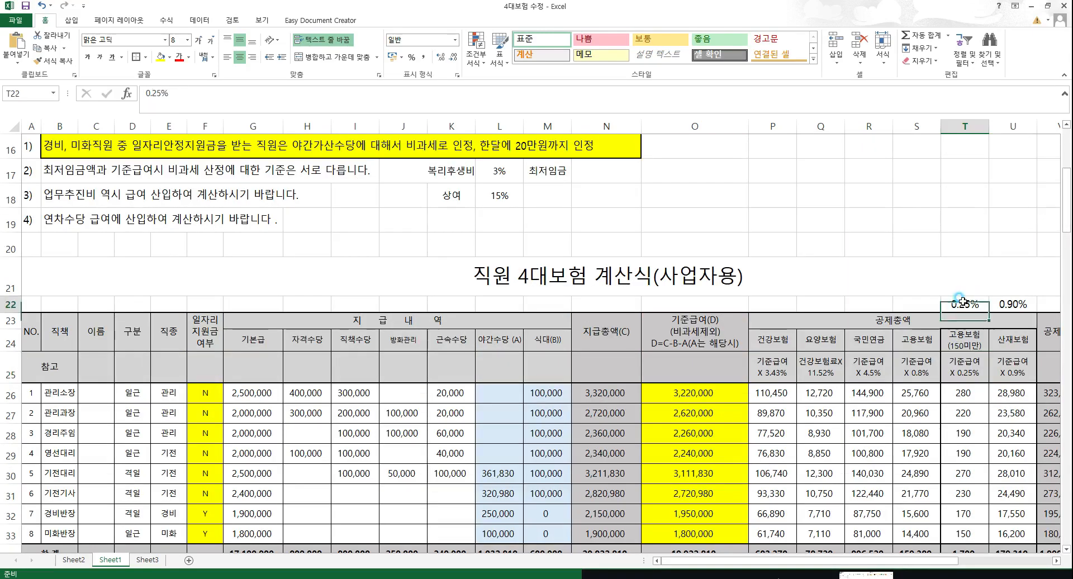
left_click(965, 389)
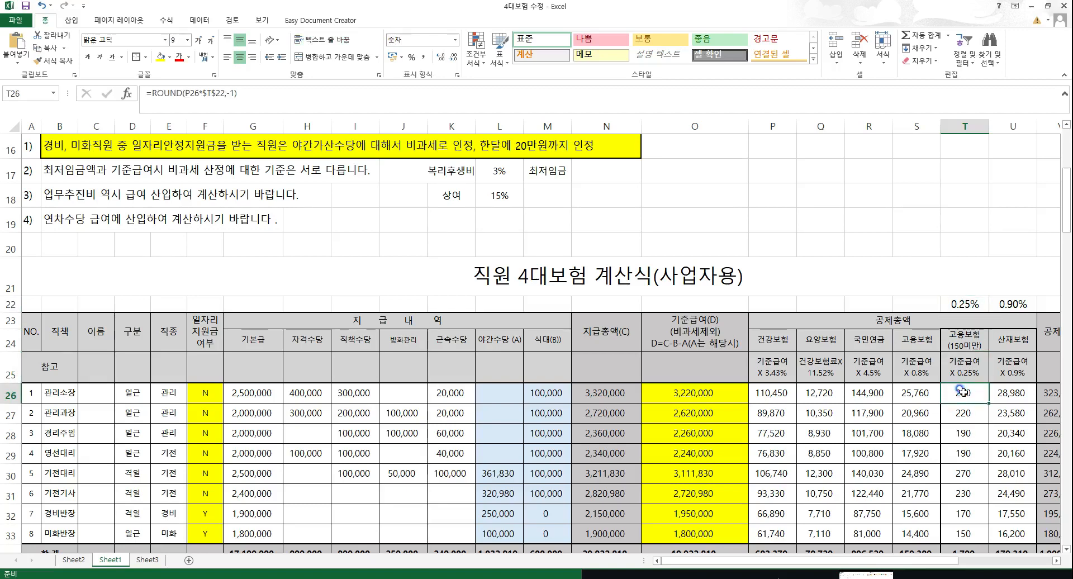
left_click(962, 420)
left_click(965, 435)
left_click(968, 469)
left_click(968, 511)
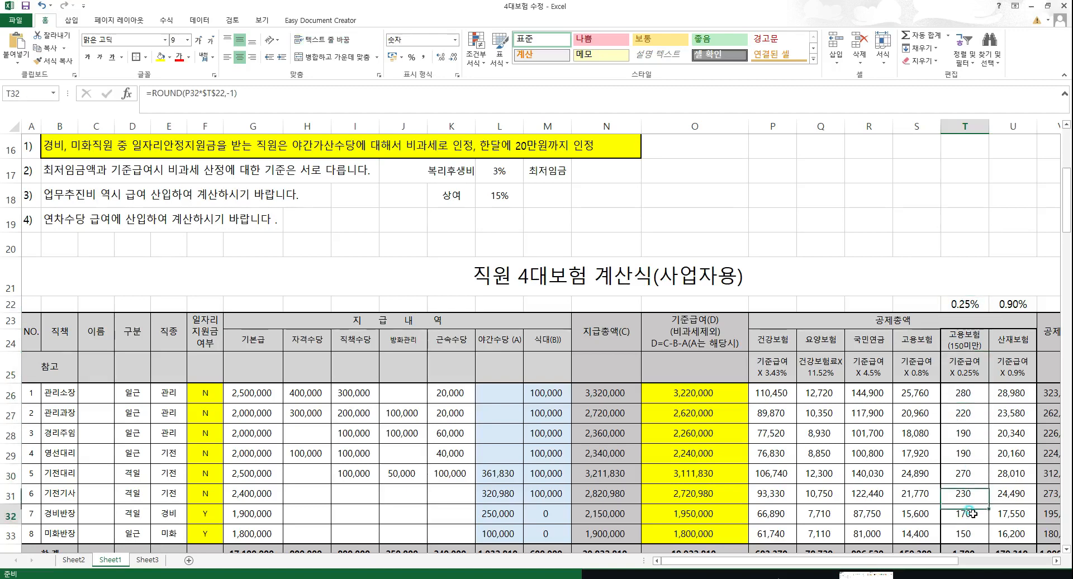
left_click(958, 539)
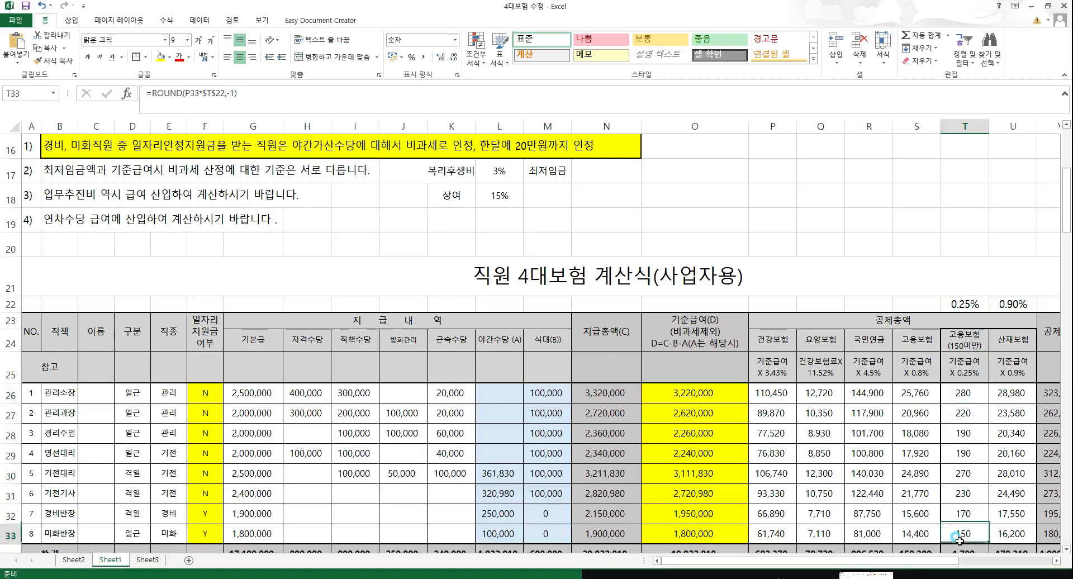
Correct 관리소장's 고용보험(150미만) formula in T26 to =ROUND(O26*$T$22,-1), based on the 기준급여
left_click(962, 391)
left_click(274, 93)
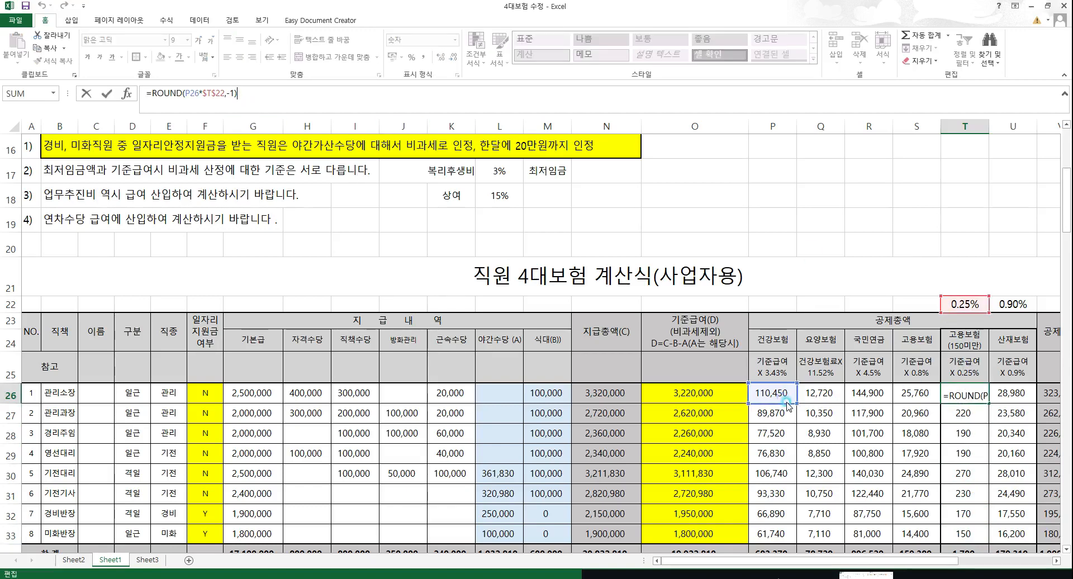
left_click(704, 392)
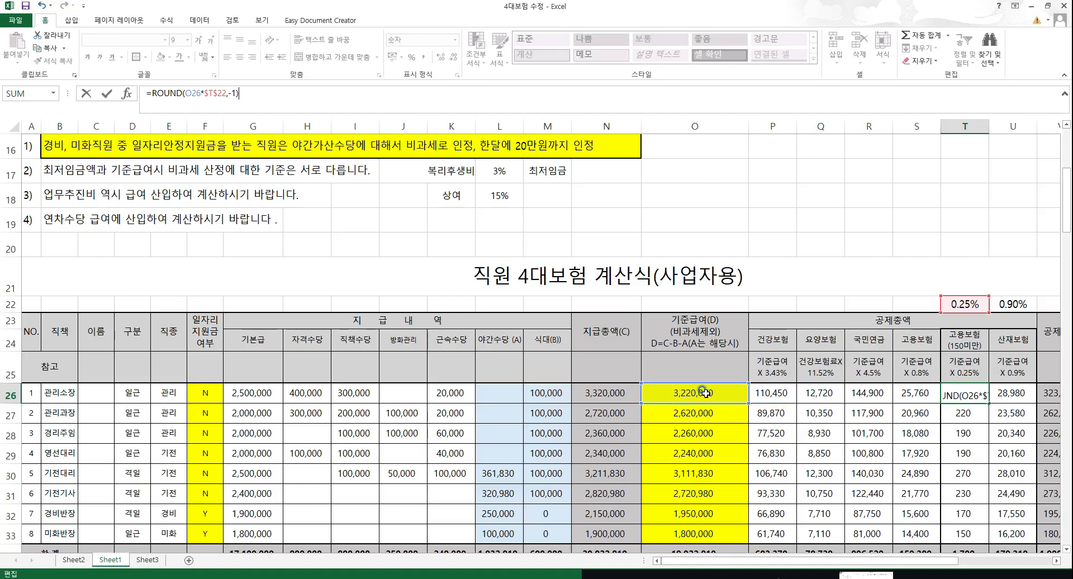
key("Return")
Fill the corrected 고용보험(150미만) formula from T26 down to 미화반장 in row 33 and check row 28
left_click(967, 392)
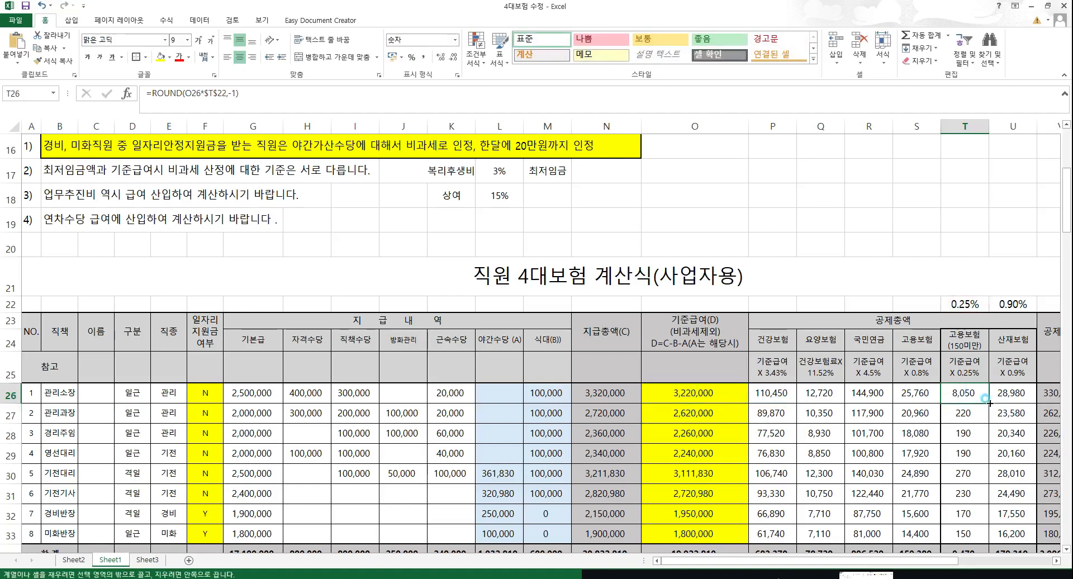
left_click_drag(988, 401, 986, 540)
left_click(968, 438)
scroll(968, 437, "up", 1)
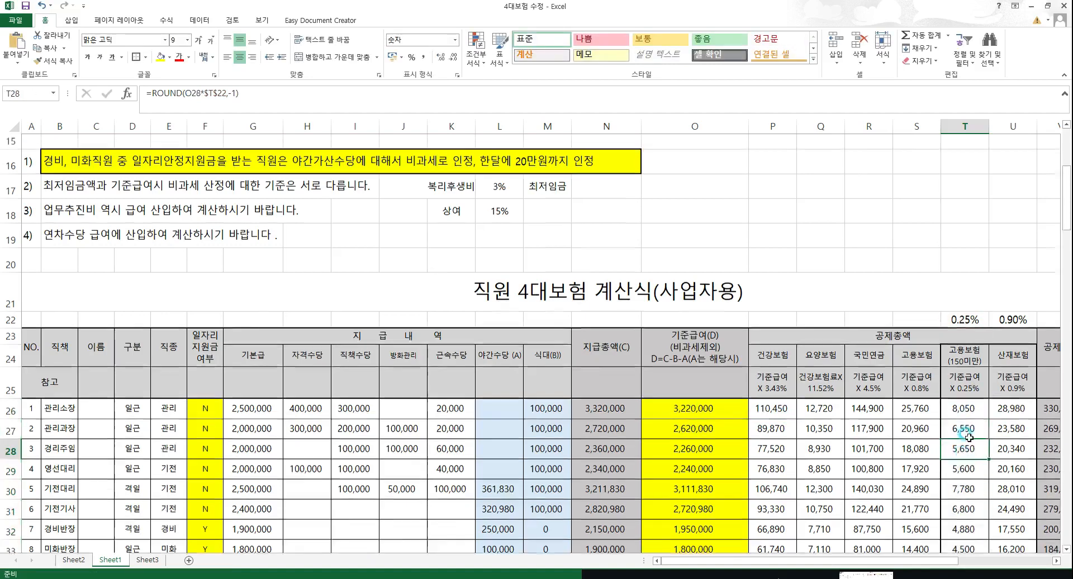
Compare 관리소장's 고용보험 formula in the 직원용 table with the 고용보험(150미만) formulas in rows 26 and 27
scroll(968, 437, "up", 5)
left_click(921, 269)
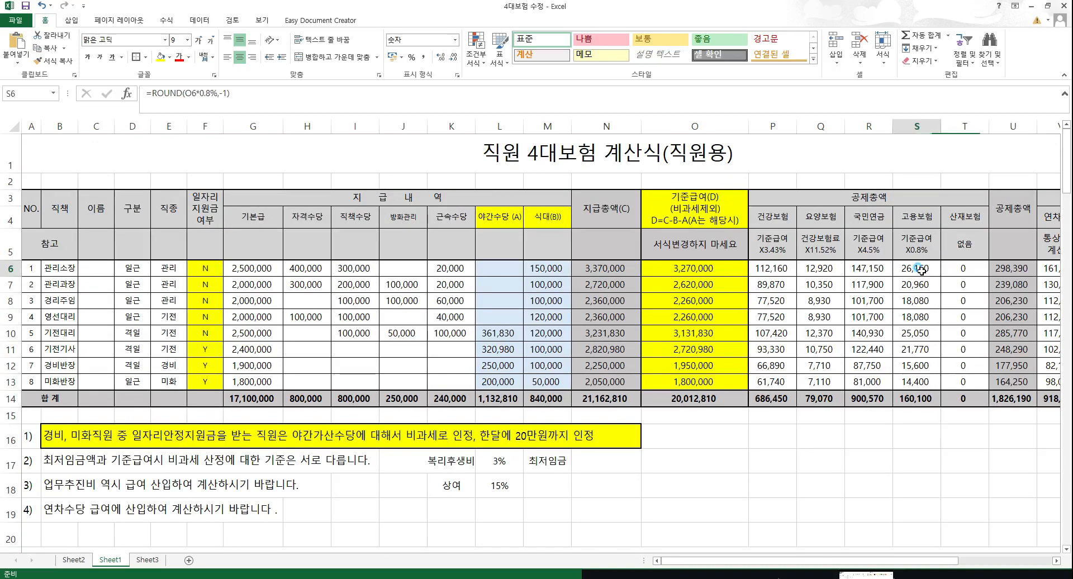
scroll(986, 321, "down", 5)
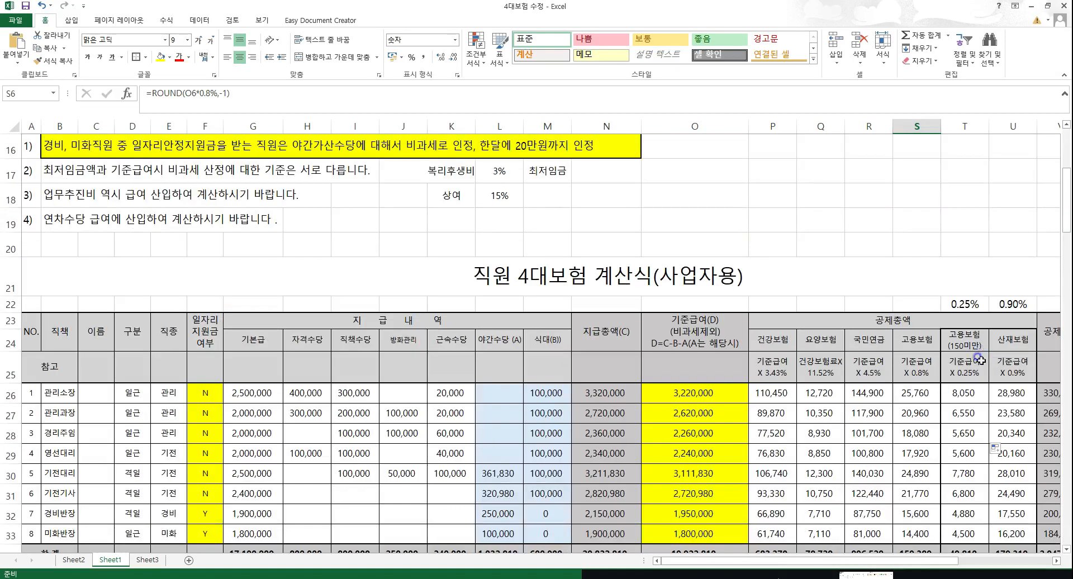
left_click(964, 393)
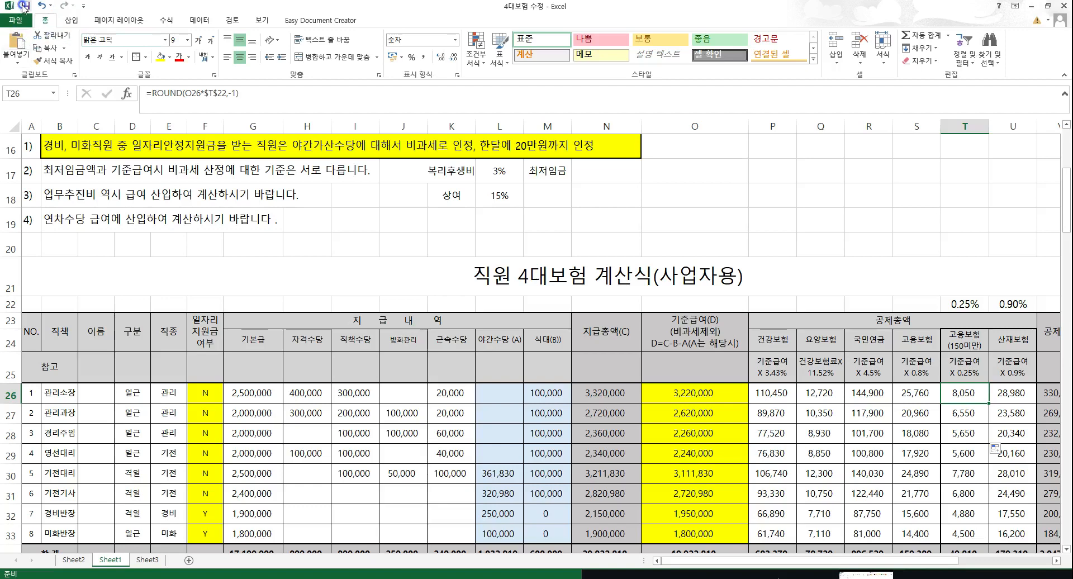
left_click(430, 95)
left_click(952, 491)
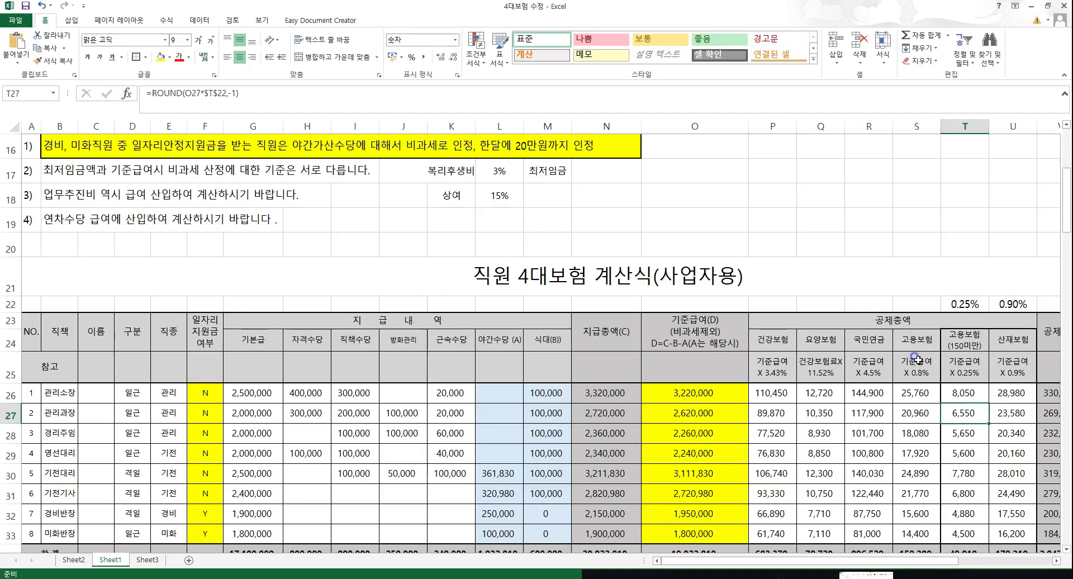
Review the 고용보험 and 고용보험(150미만) columns through the 합계 row against the 고용보험관련자료 rate table
left_click(907, 340)
left_click_drag(945, 338, 966, 505)
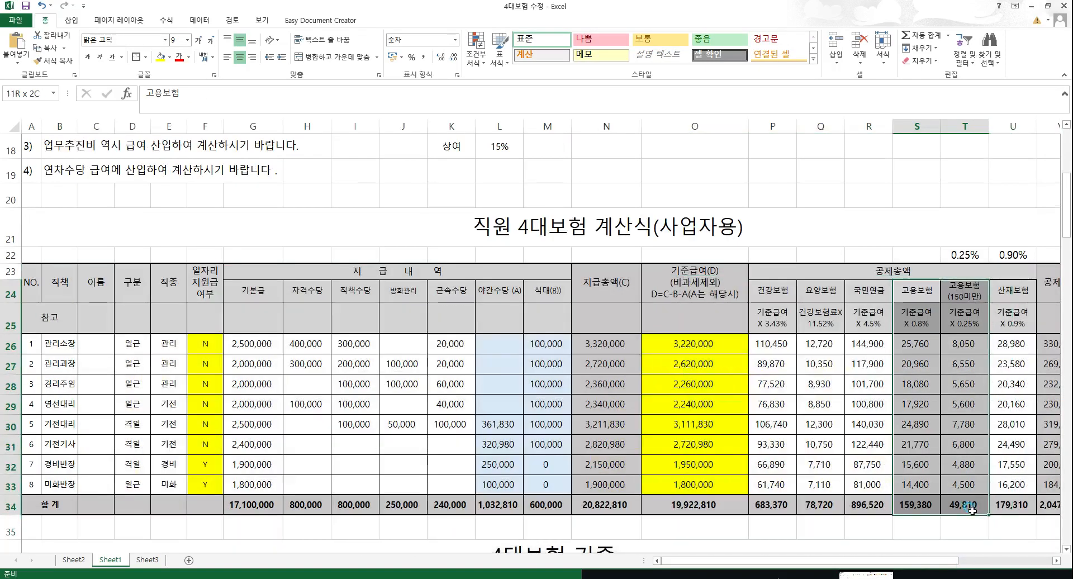
left_click(967, 300)
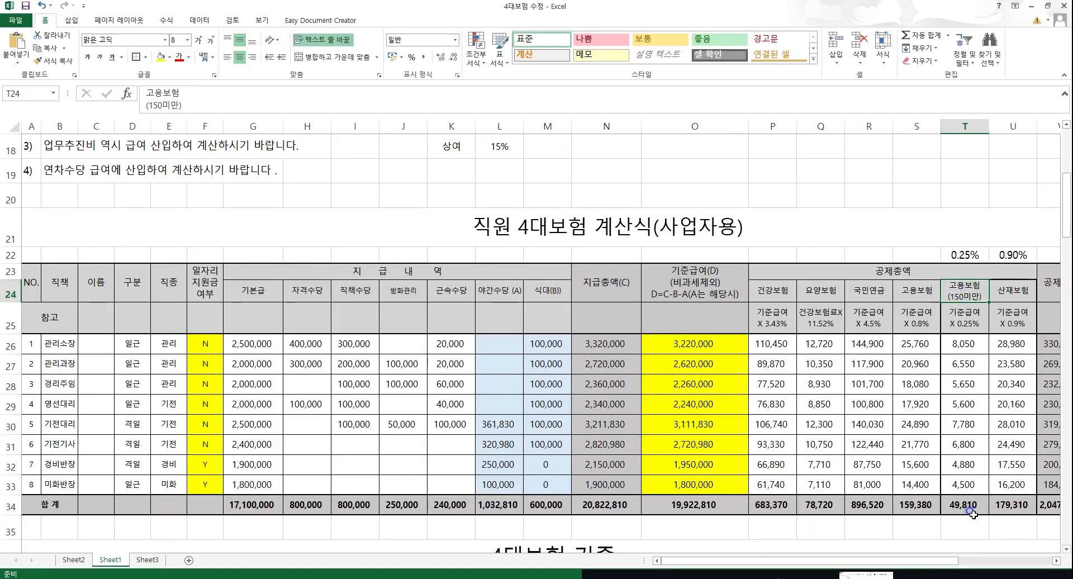
scroll(728, 441, "down", 2)
scroll(727, 442, "down", 9)
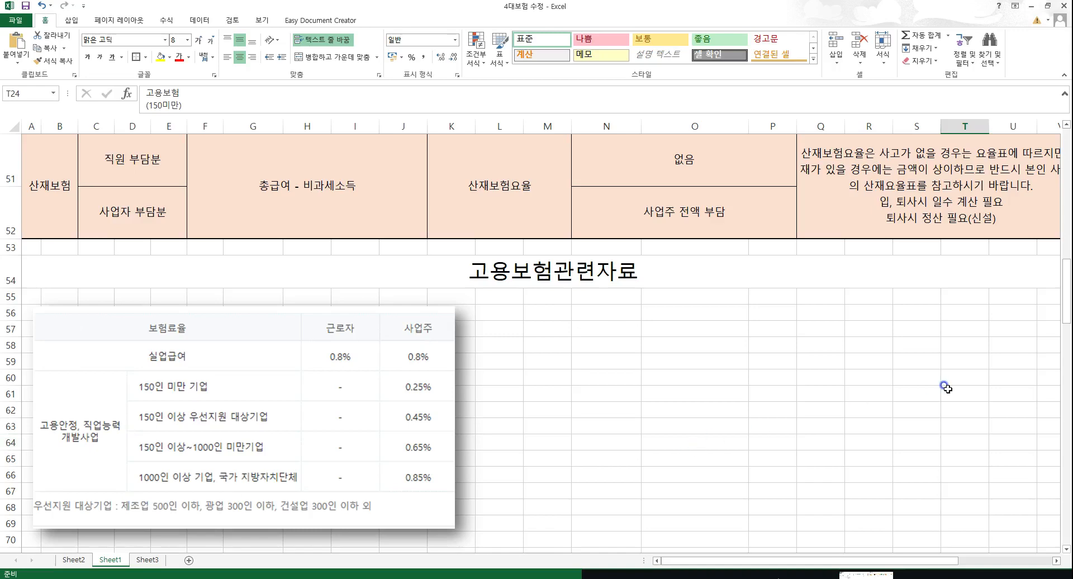
scroll(945, 386, "up", 10)
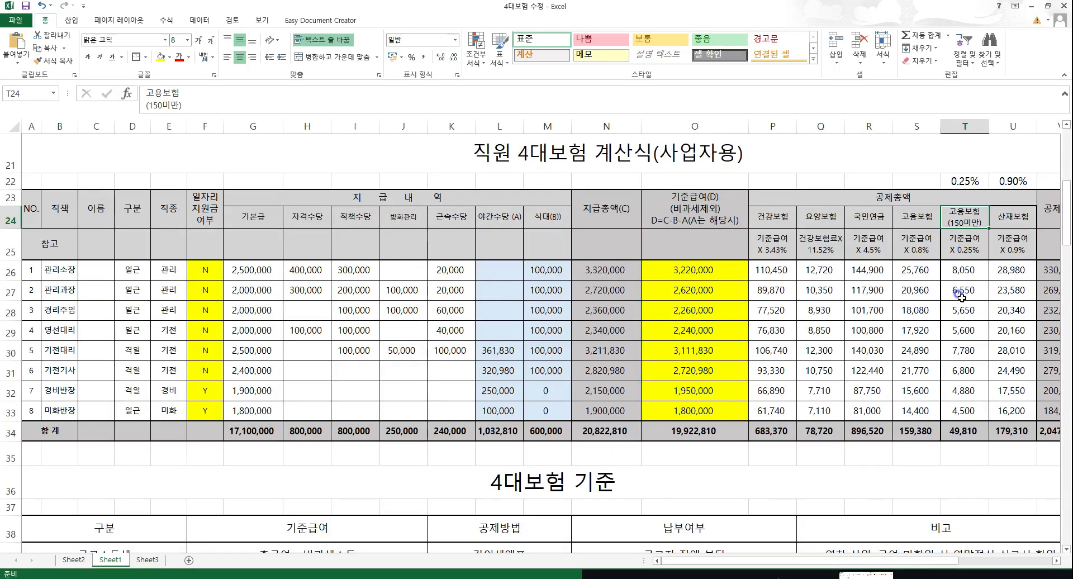
Inspect the 산재보험 heading and its formulas for 관리소장 and 관리과장 in rows 26 and 27
left_click(997, 221)
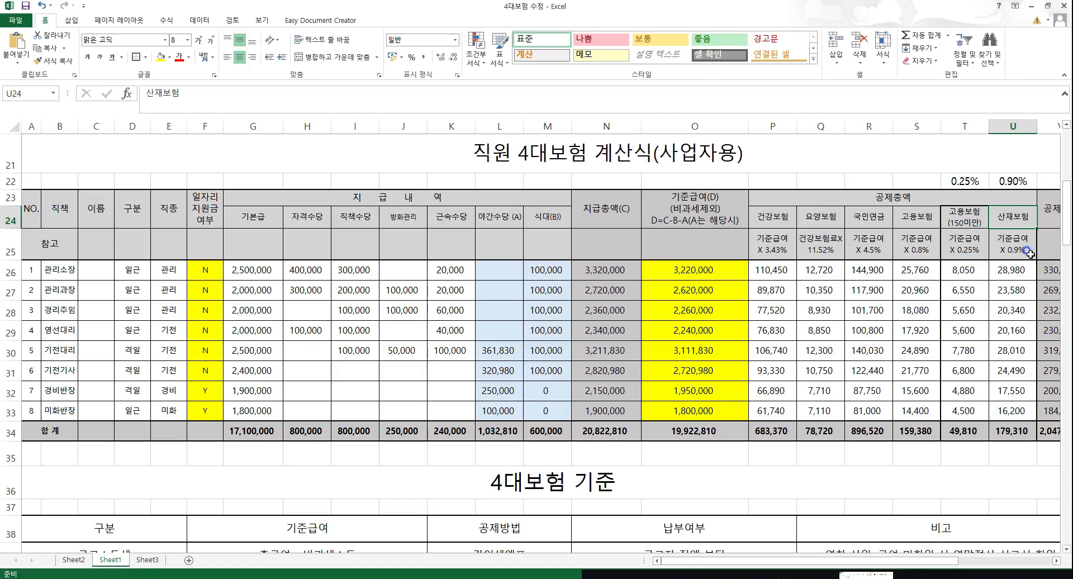
left_click(1011, 267)
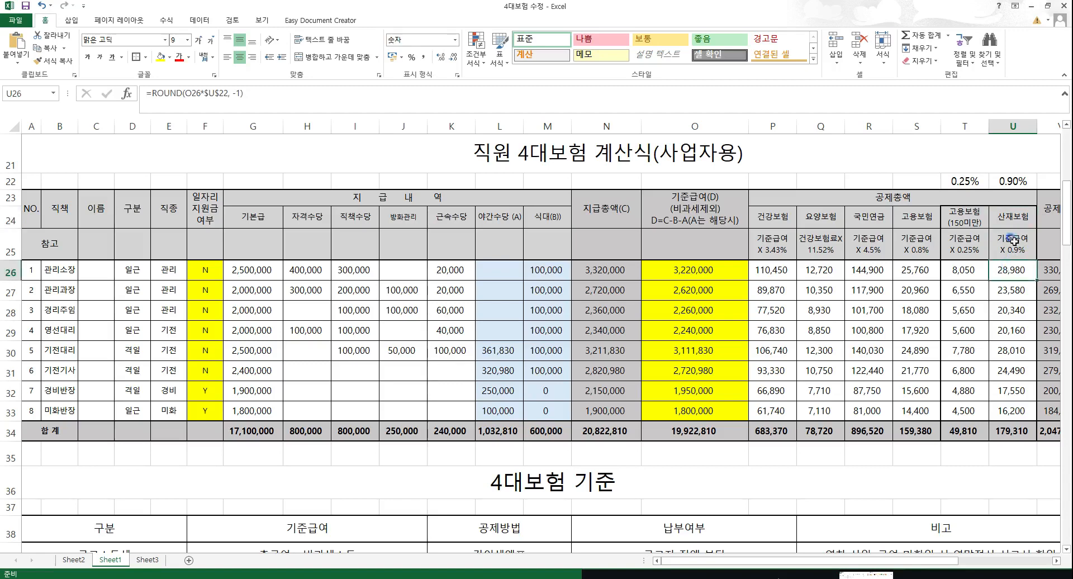
left_click(1016, 223)
left_click(1011, 290)
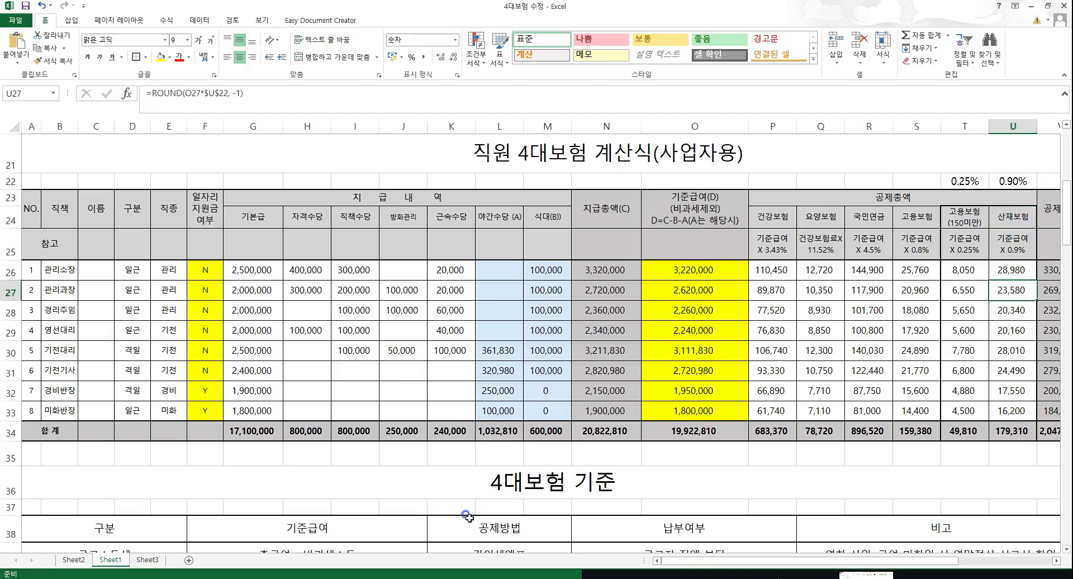
Inspect the 공제총액 formulas in rows 27 and 26 and 관리소장's 연차수당 formula in the 사업자용 table
left_click(1051, 289)
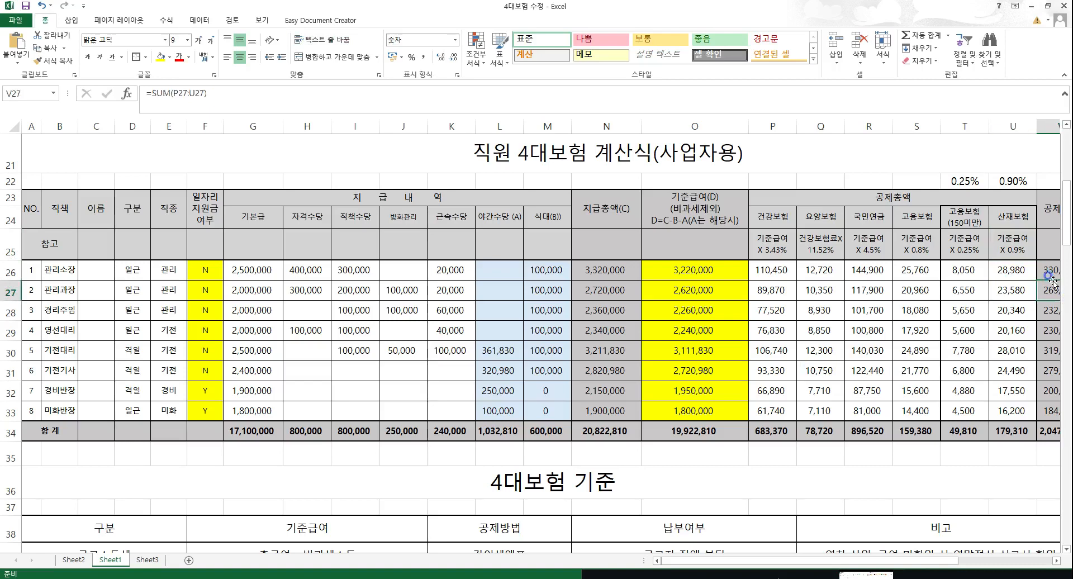
key("Up")
key("Right")
key("Left")
key("Right")
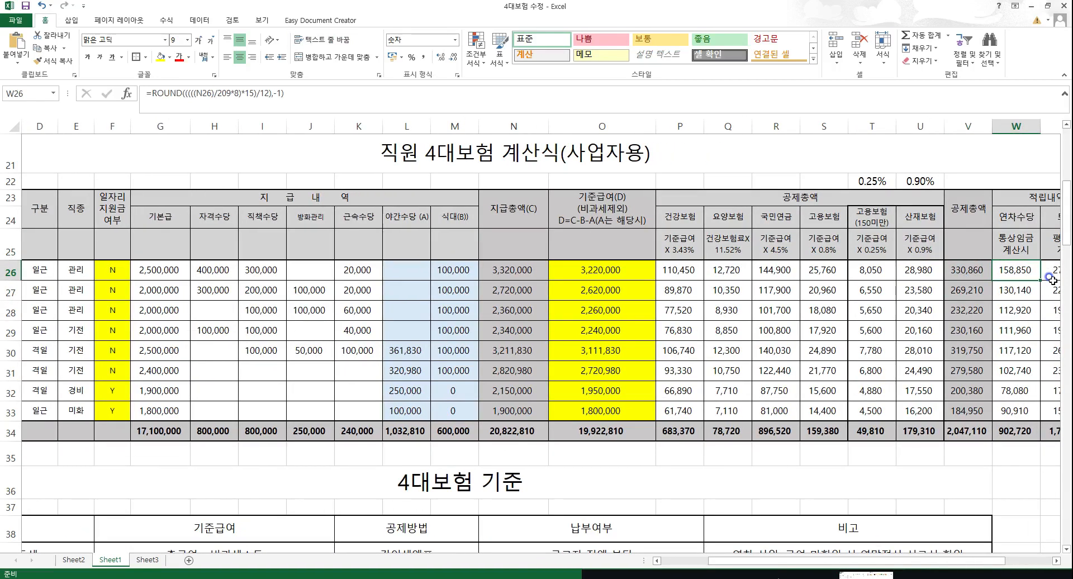
Check the 연차수당 formulas in rows 27 and 29 and the 적립합계 formulas in rows 29 and 28
left_click(1014, 287)
left_click(1022, 328)
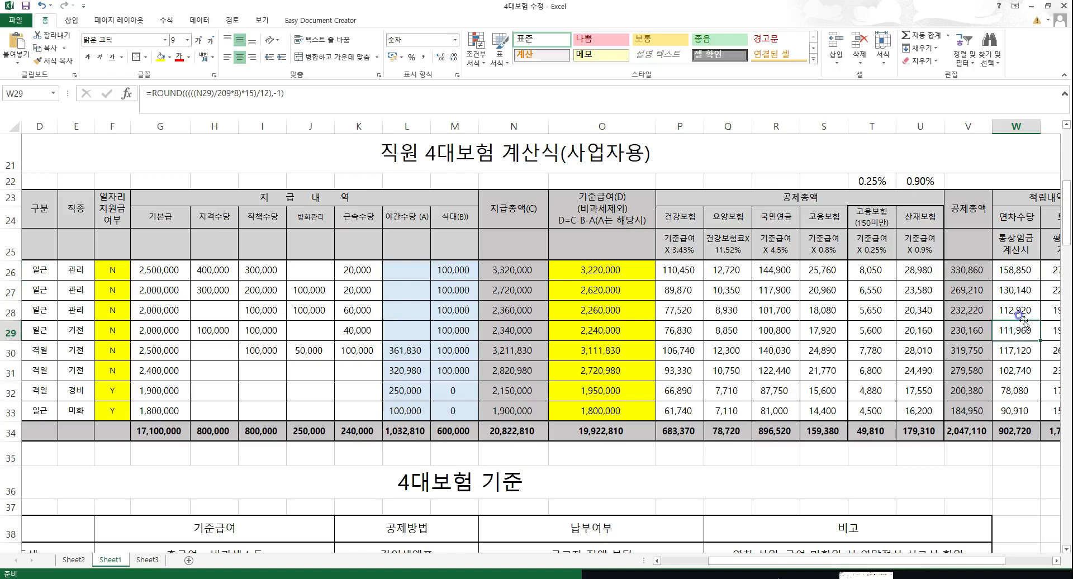
key("Right")
key("Right")
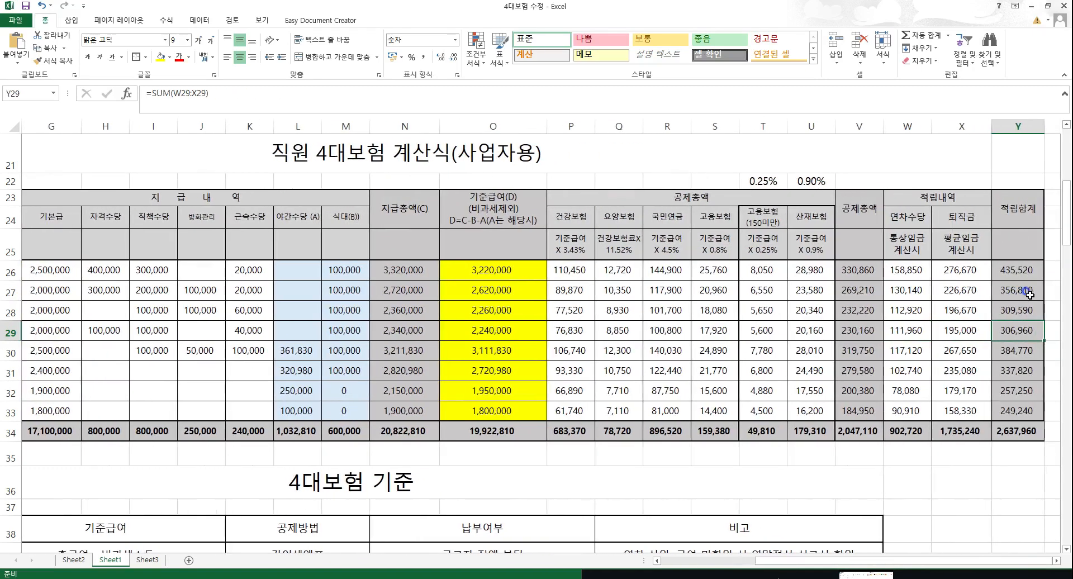
key("Up")
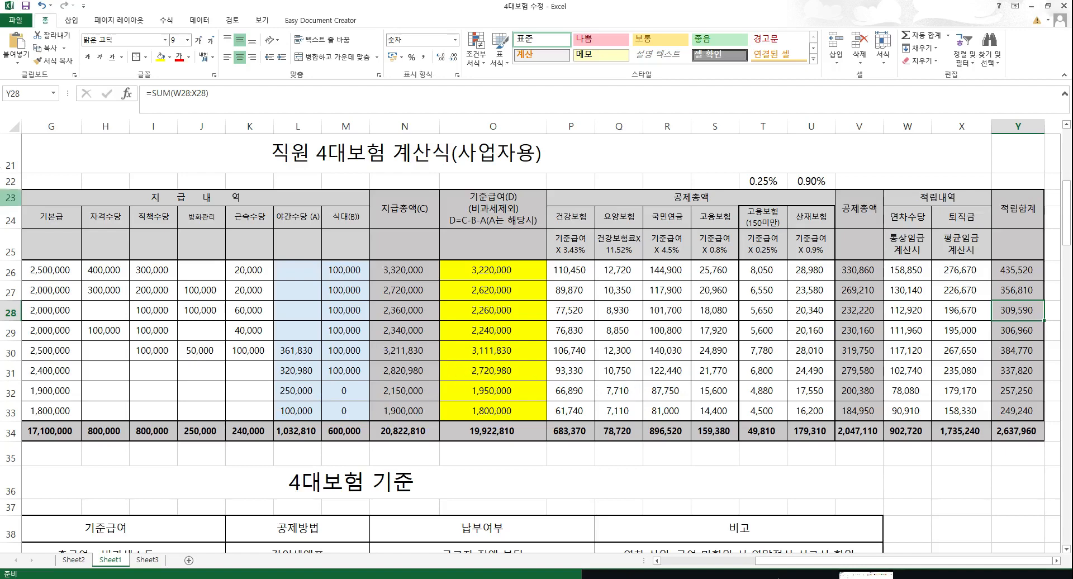
Switch to Sheet3 to show the closing page
left_click(146, 561)
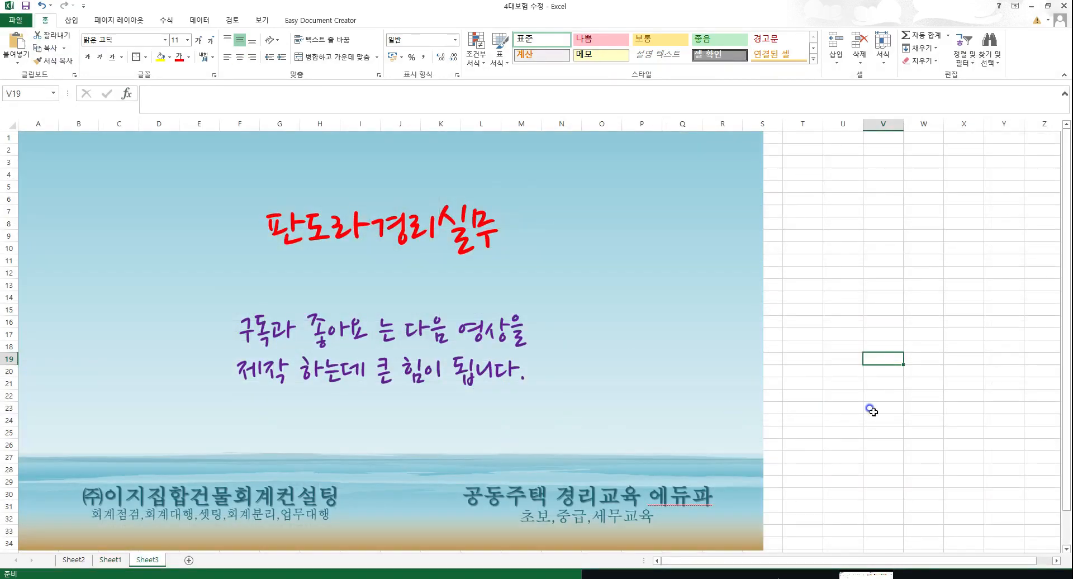